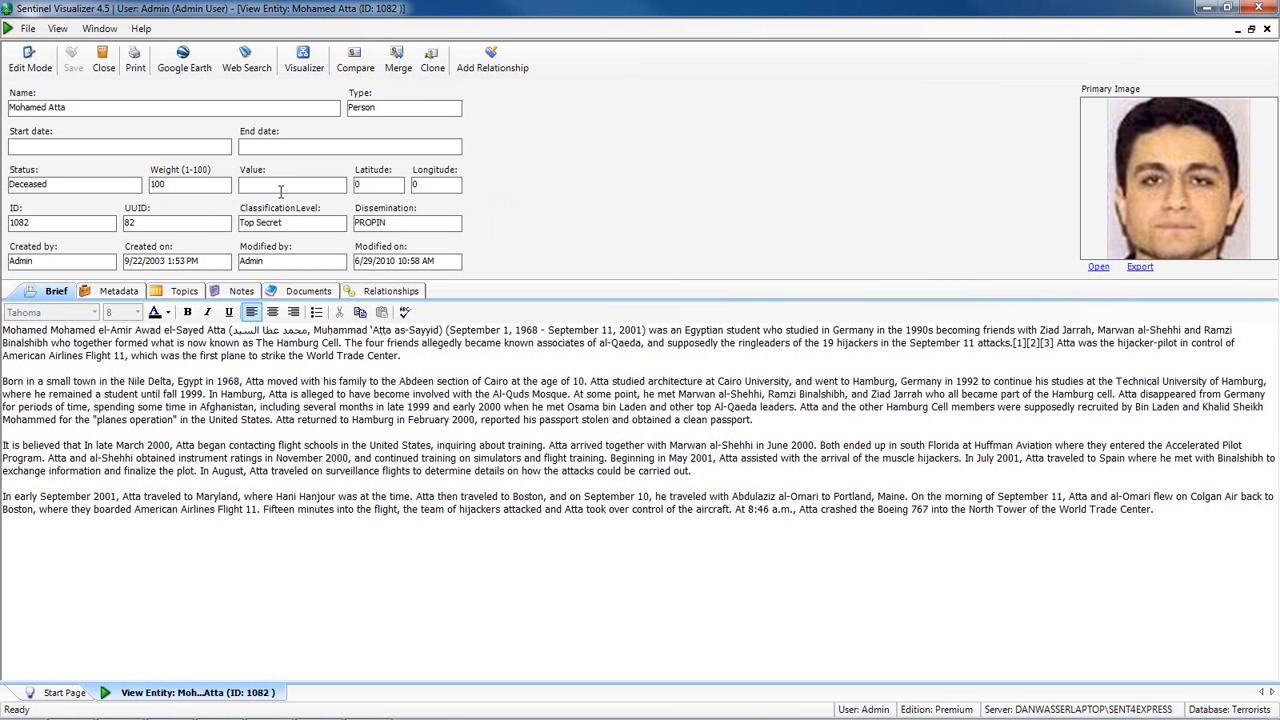
- Review the Mohamed Atta record's Person type and the full text of its brief
left_click_drag(395, 107, 345, 110)
left_click(393, 110)
left_click_drag(5, 330, 1136, 524)
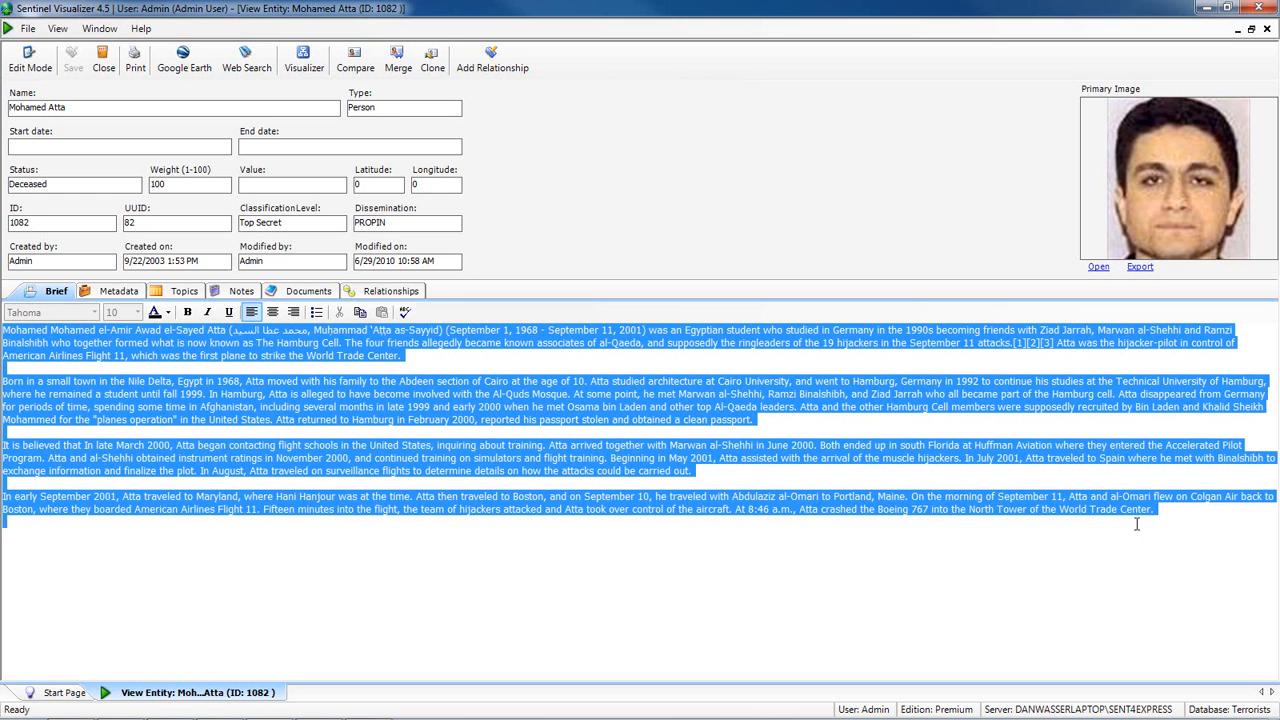
left_click(537, 369)
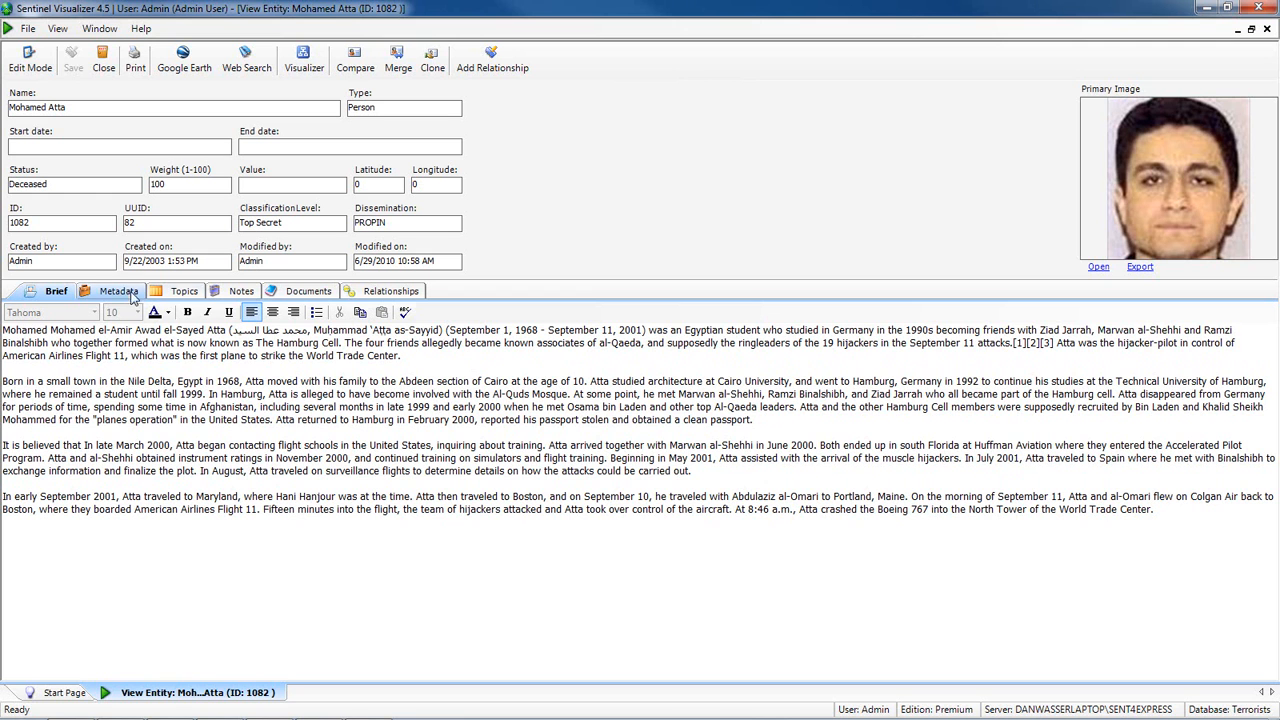
- Review the entity's relationships to people and organizations, widening the Entity 2 Name column to show full names
left_click(378, 292)
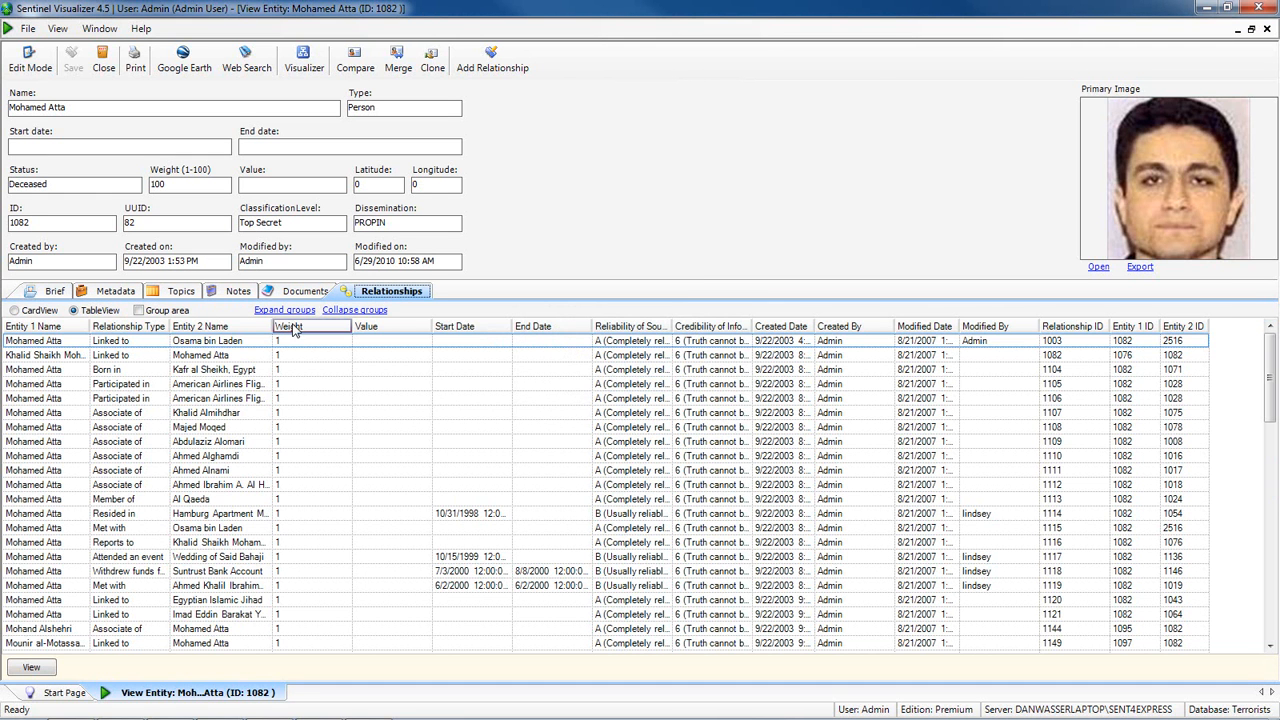
left_click_drag(271, 326, 331, 328)
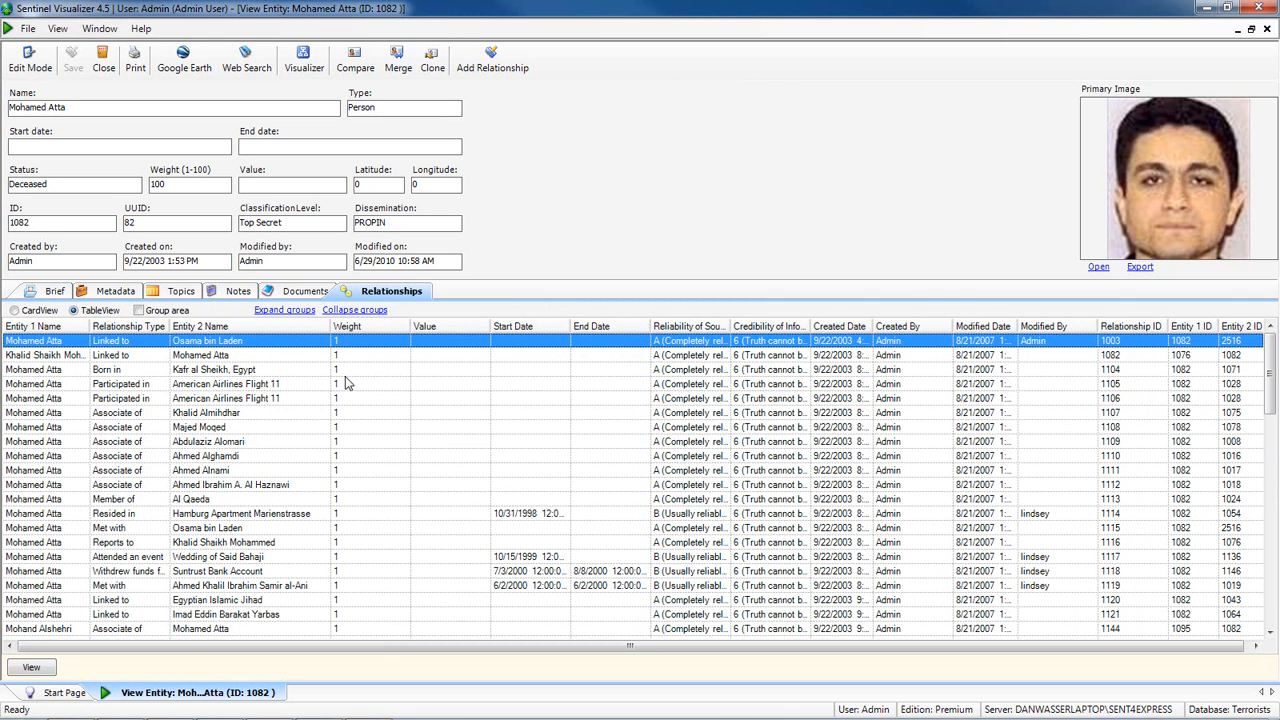
left_click(226, 357)
left_click(235, 414)
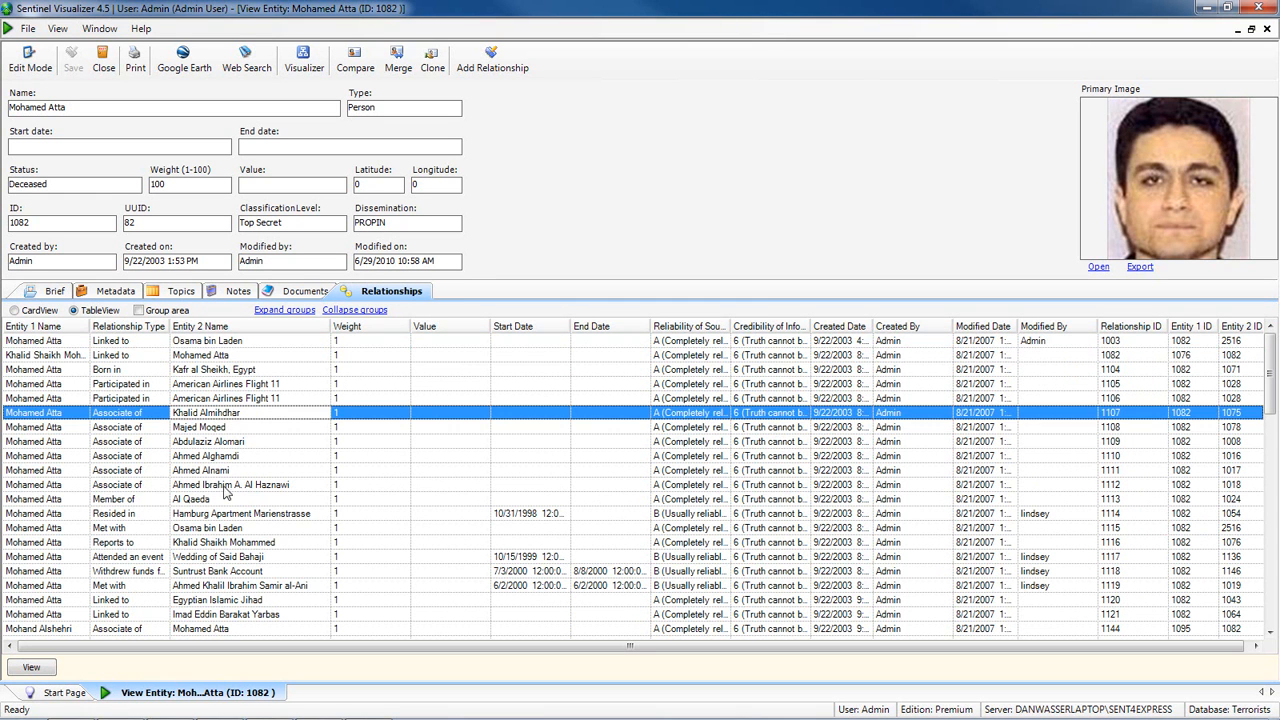
left_click(222, 500)
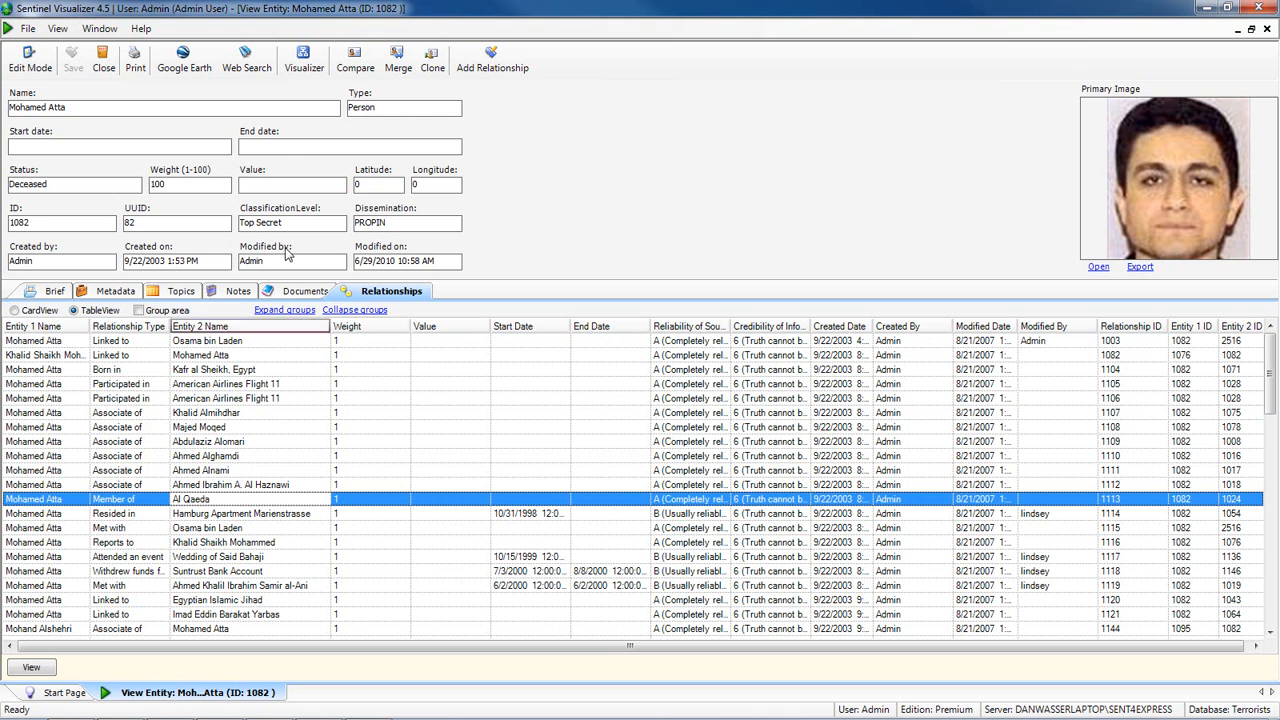
- Display the entity's relationships as a network in the Visualizer, zoomed to Fit to Page
left_click(305, 62)
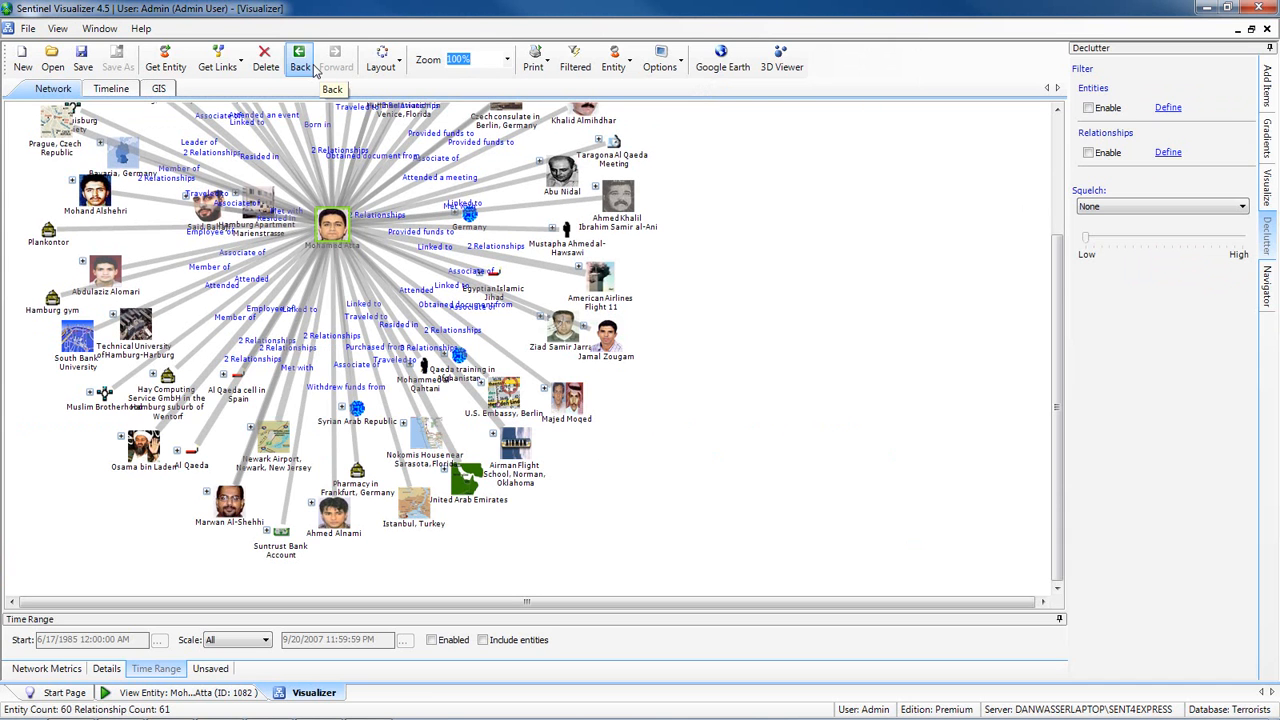
left_click(505, 60)
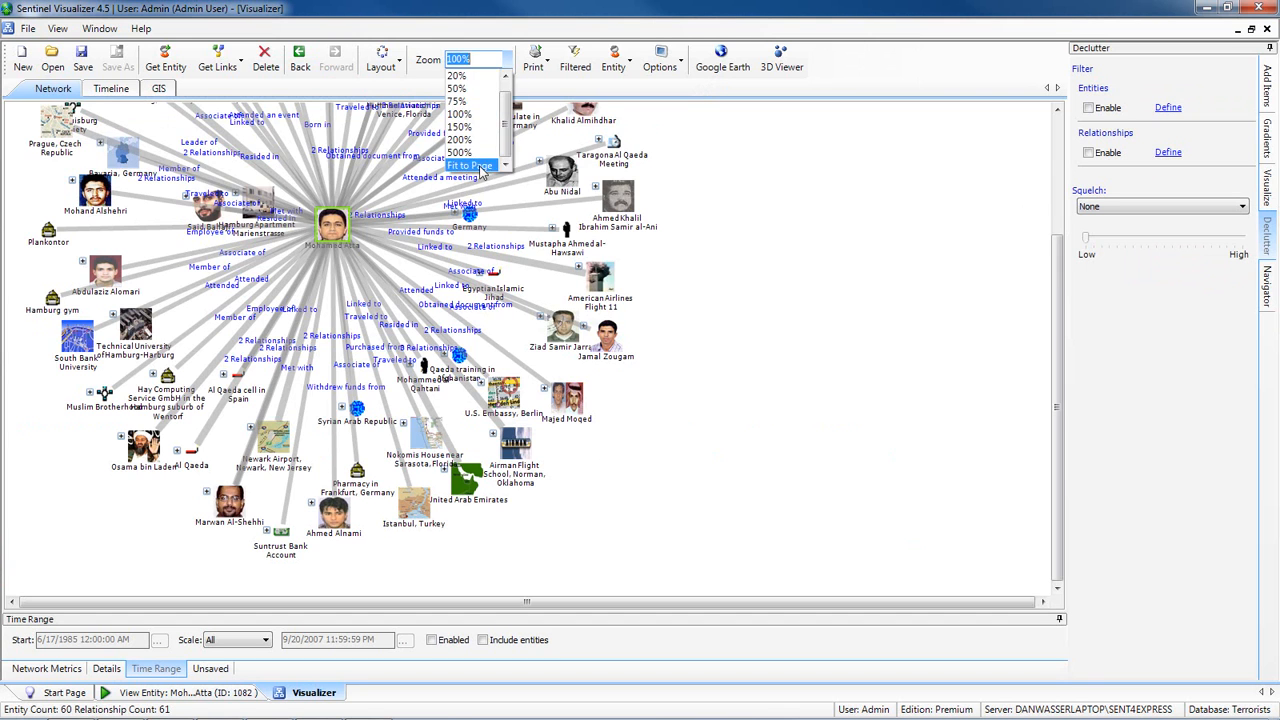
left_click(470, 165)
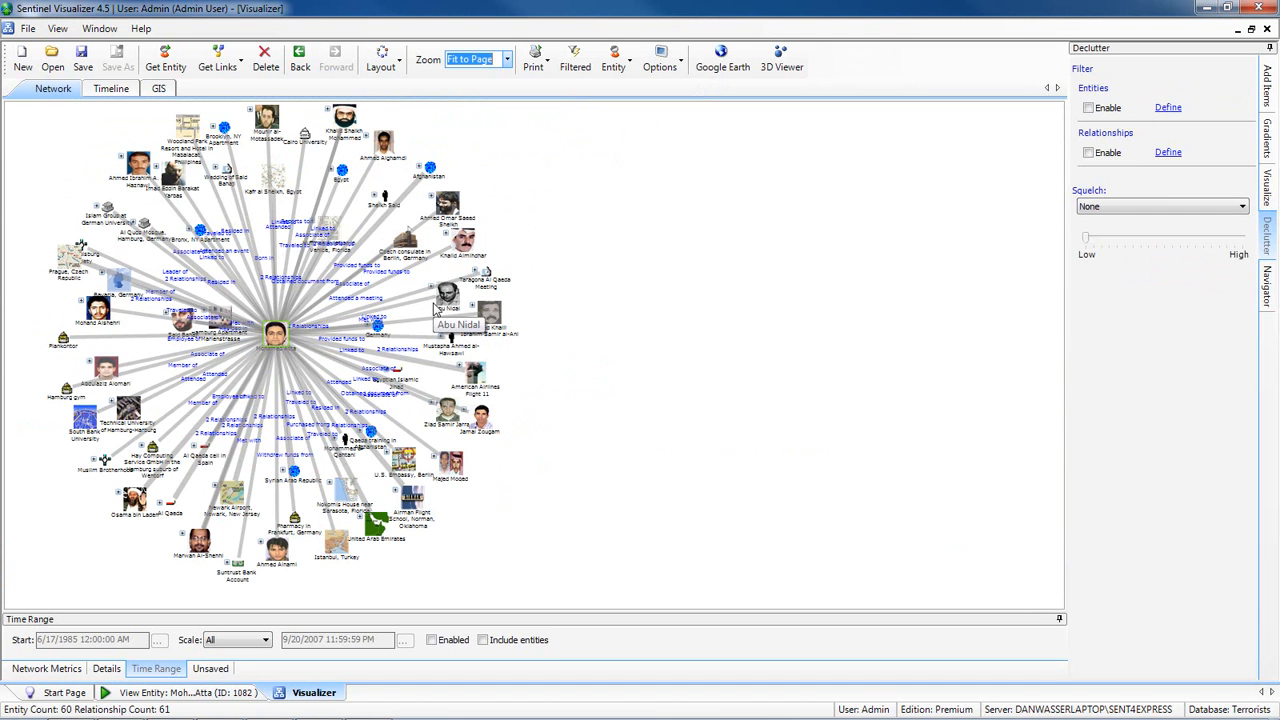
- Send the network to Google Earth and stretch the displayed time range from 1992 to Dec 8, 2010
left_click(720, 60)
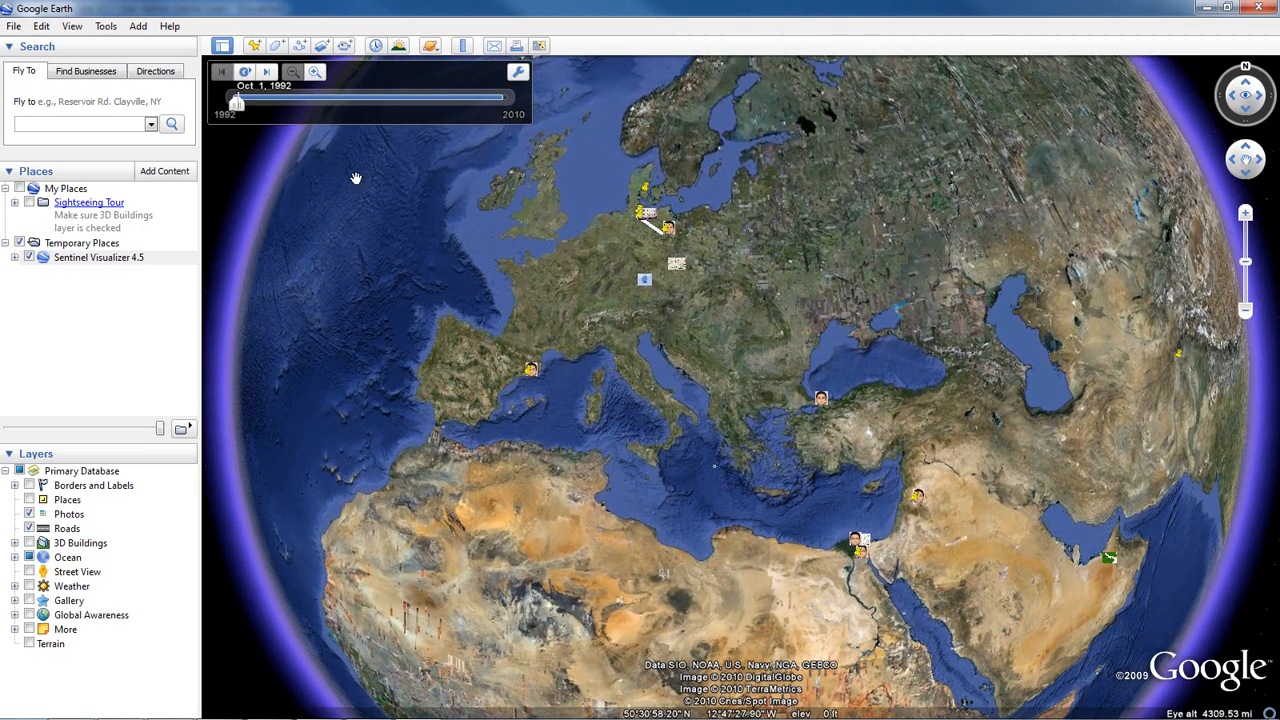
left_click(246, 104)
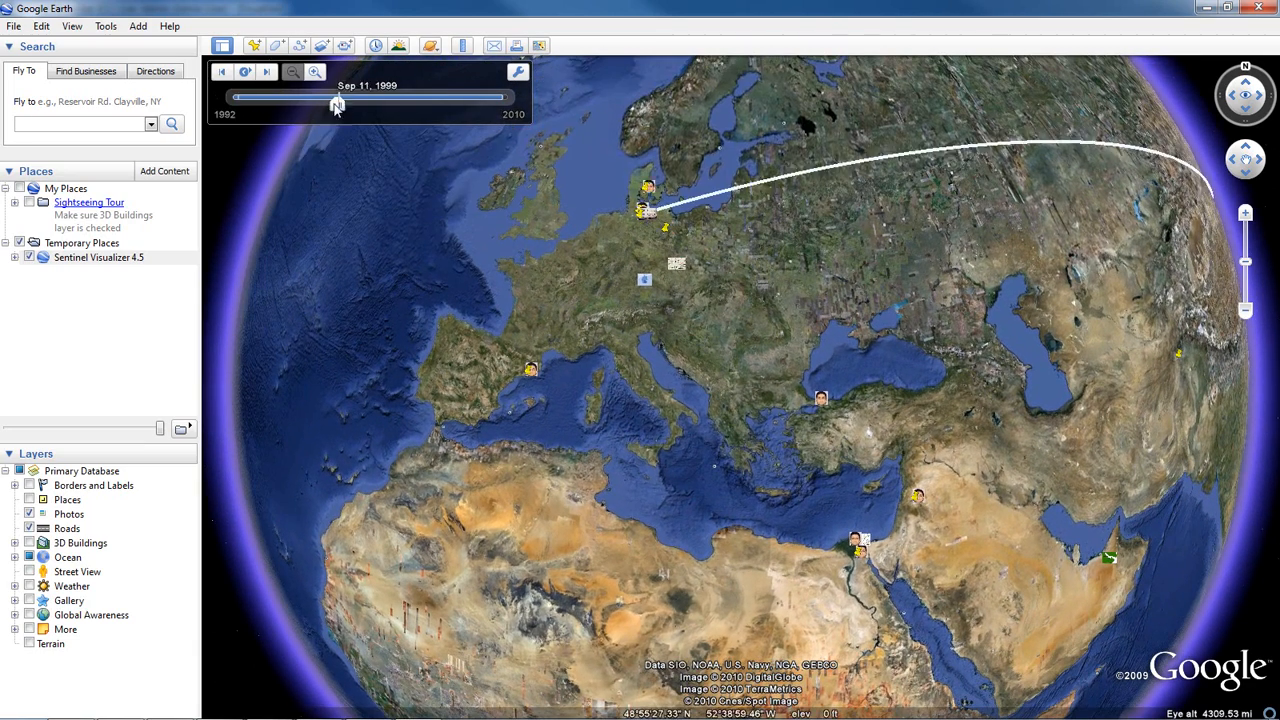
left_click_drag(336, 105, 501, 107)
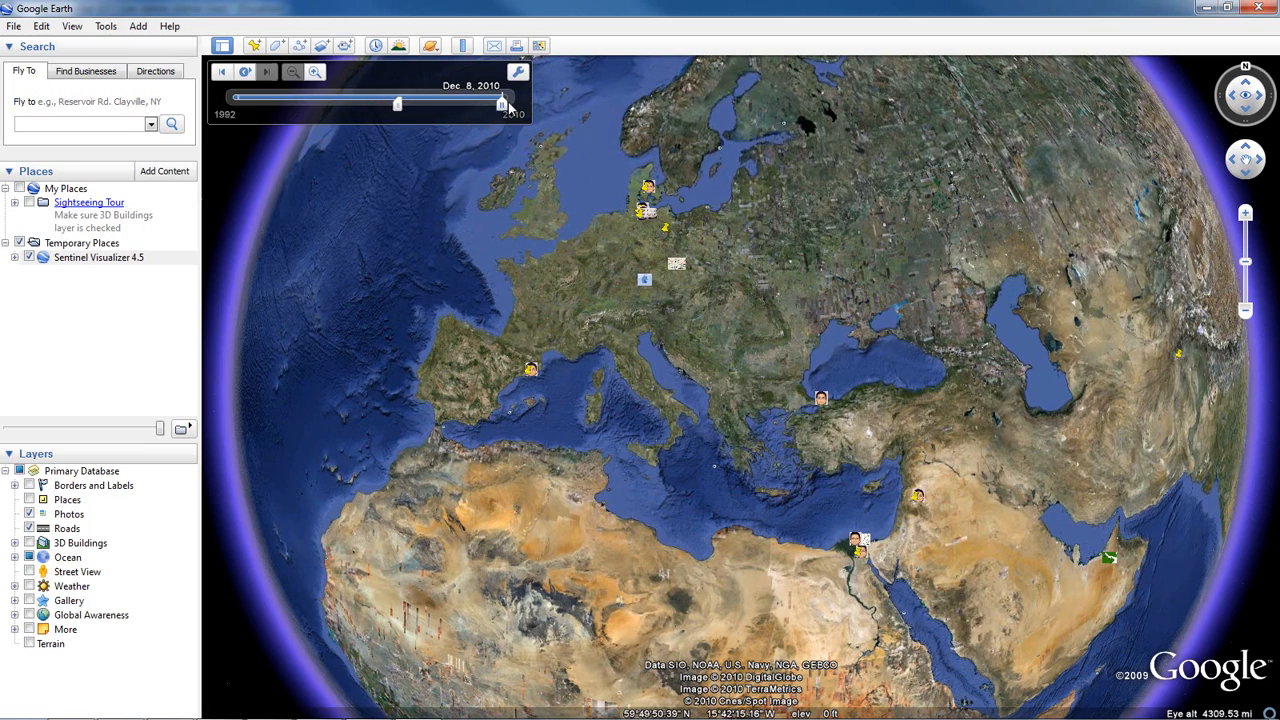
left_click_drag(398, 110, 229, 108)
left_click_drag(475, 230, 444, 267)
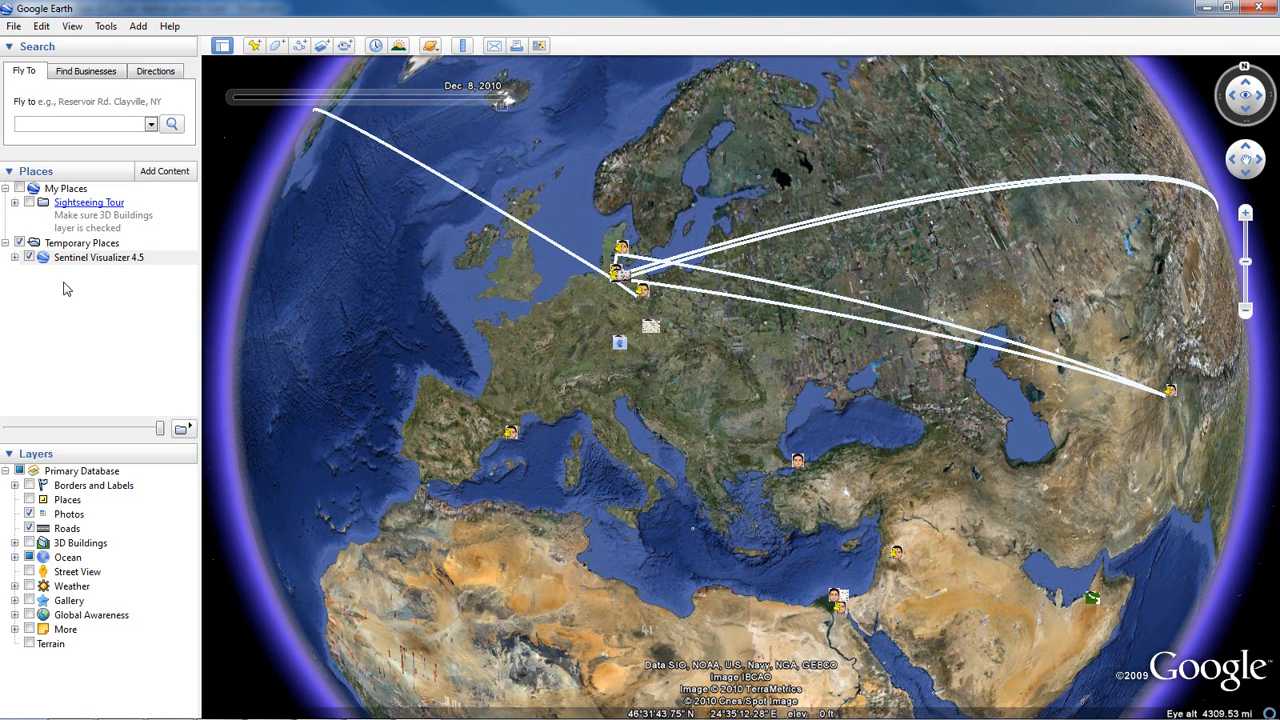
- Expand the Locations folder under Sentinel Visualizer 4.5 to view the mapped places, and close Google Earth
left_click(16, 258)
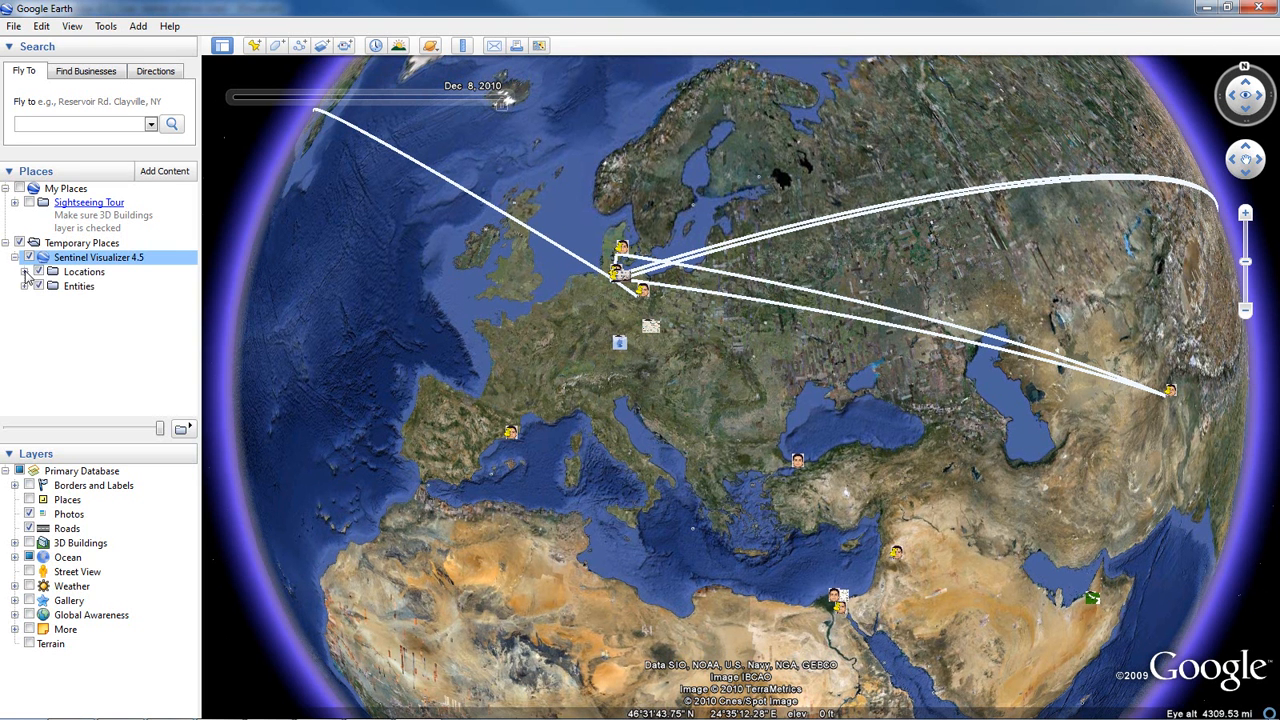
left_click(25, 272)
mouse_move(190, 262)
left_mouse_down()
mouse_move(190, 321)
mouse_move(192, 258)
left_mouse_up()
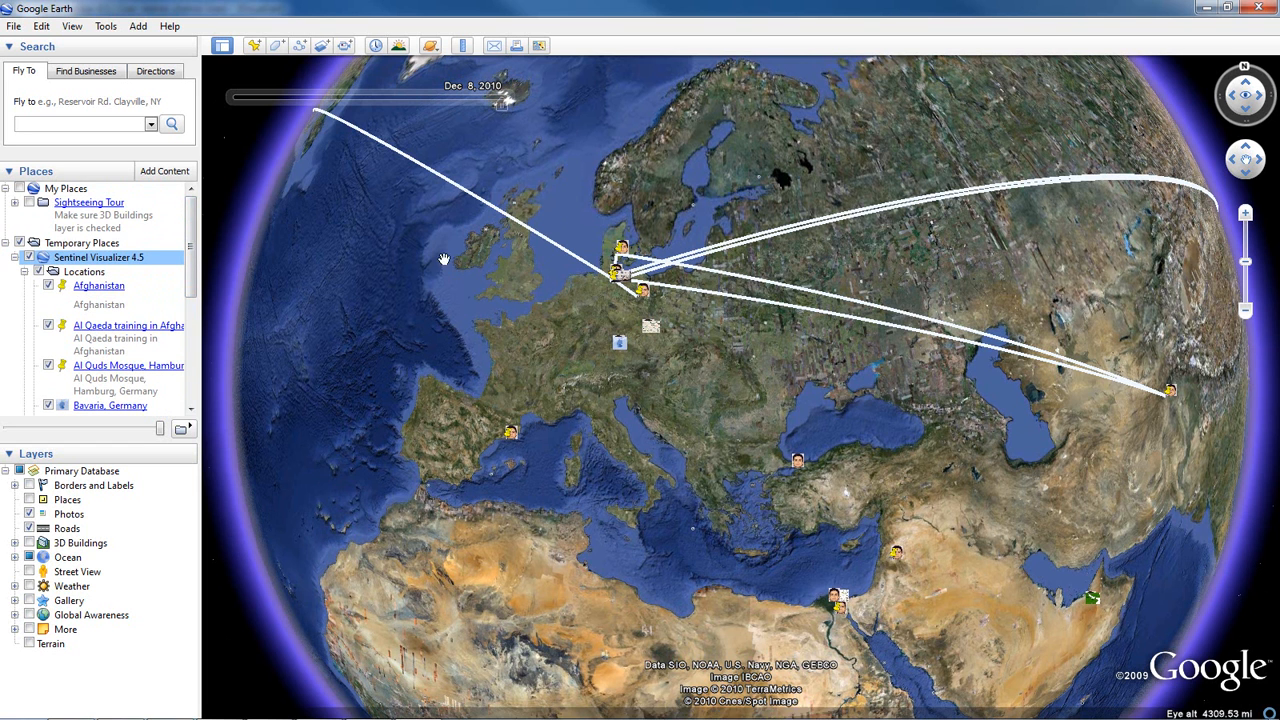
left_click(1258, 7)
left_click(637, 387)
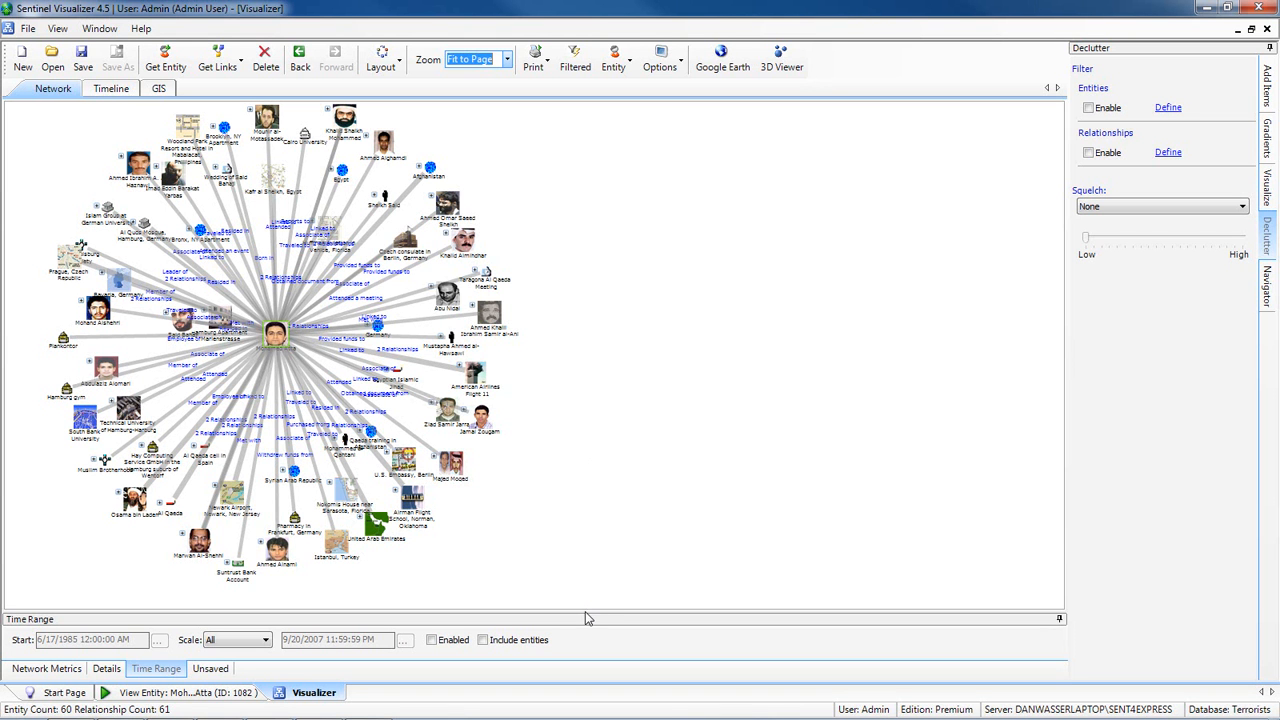
- Enlarge the time range slider area and filter the network to the range 12/31/1998 to 7/1/2000
left_click_drag(585, 613, 591, 558)
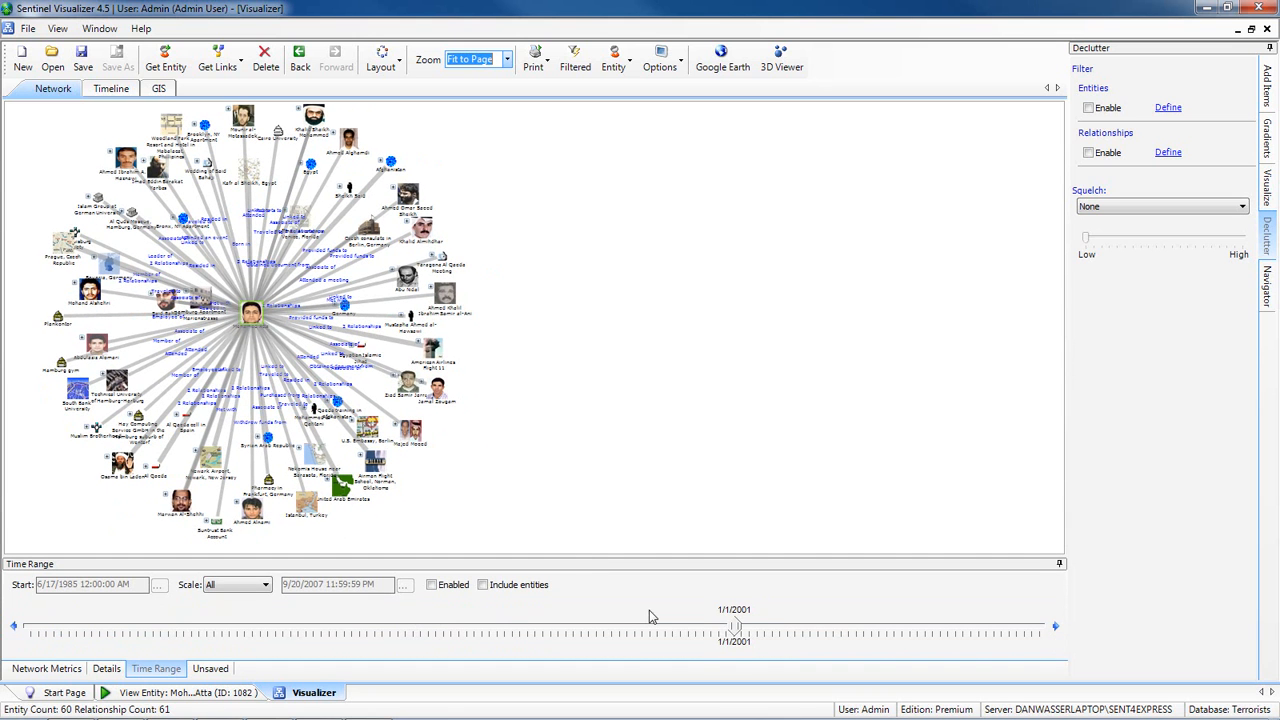
left_click_drag(735, 627, 688, 628)
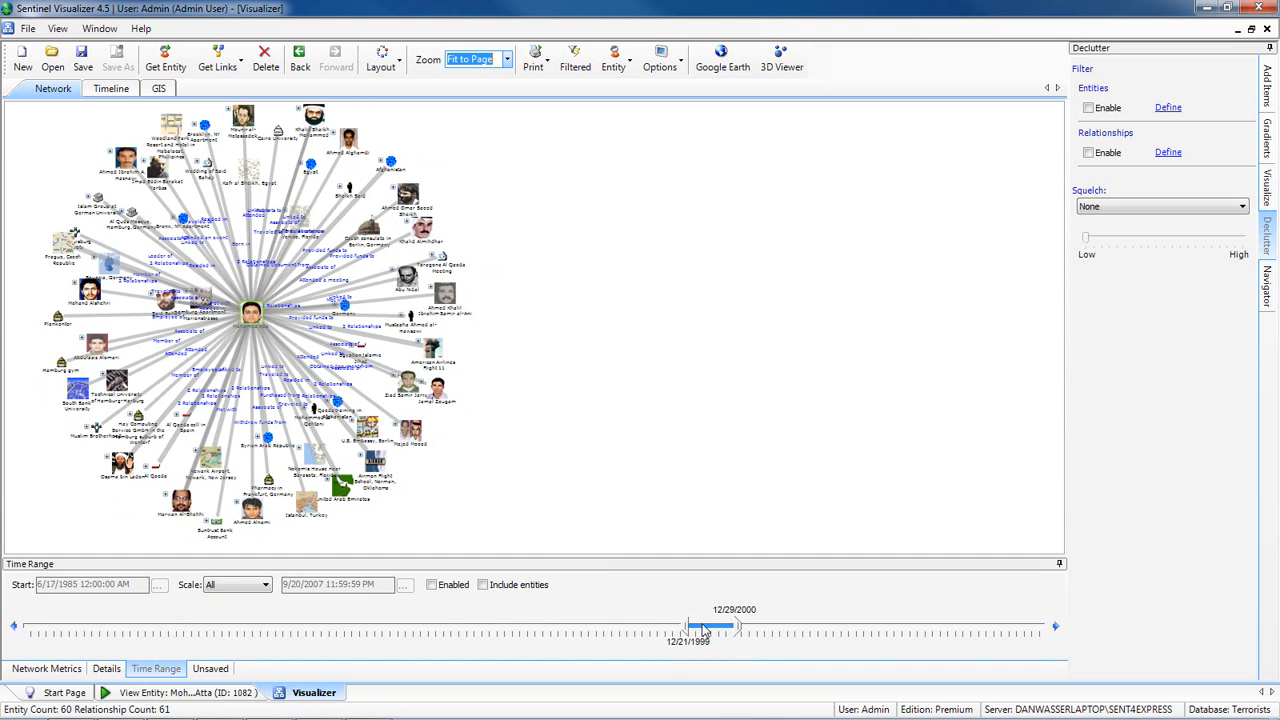
left_click(433, 586)
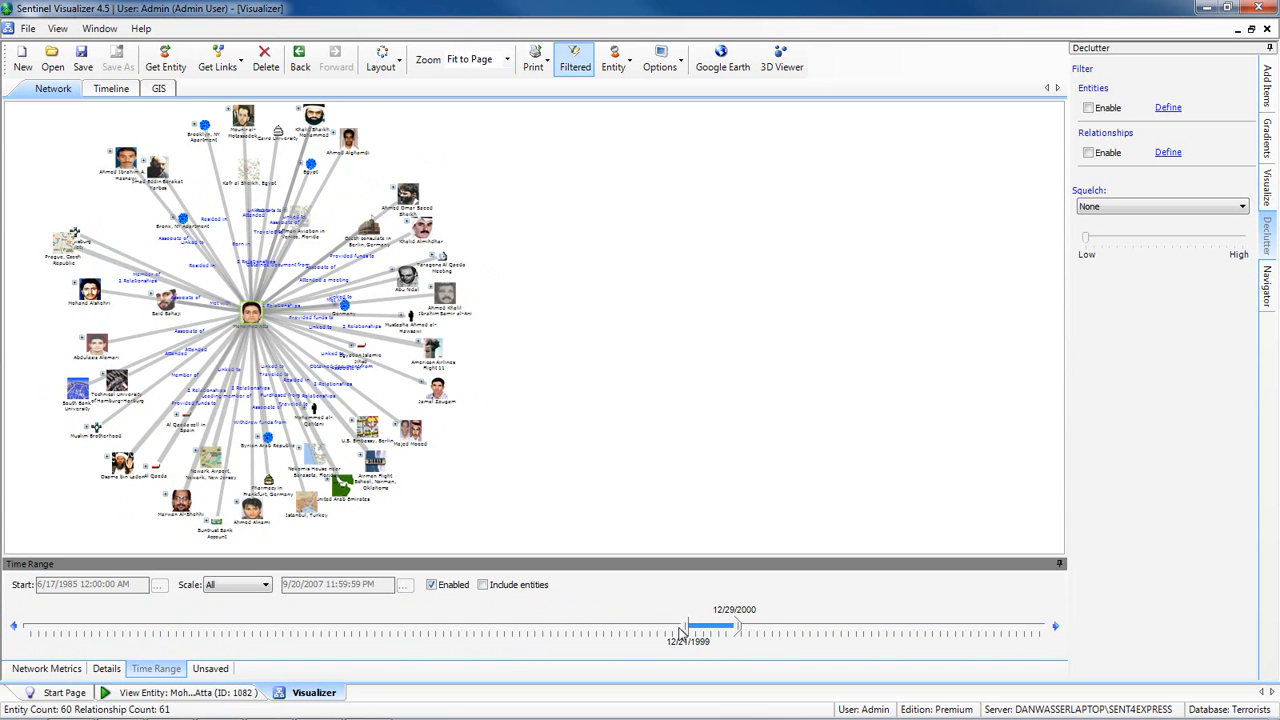
left_click_drag(700, 626, 642, 627)
- Turn off the network's time range filter and shrink the slider area to give the diagram more room
left_click(266, 586)
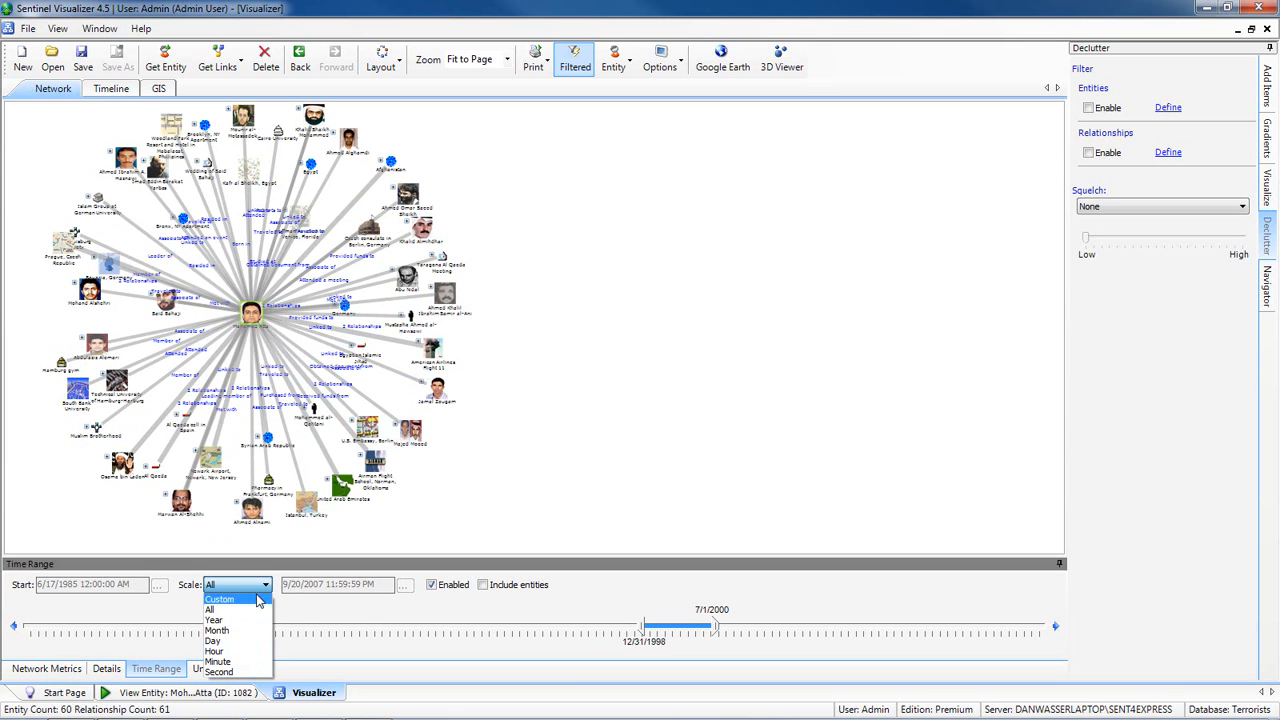
left_click(435, 589)
left_click(434, 589)
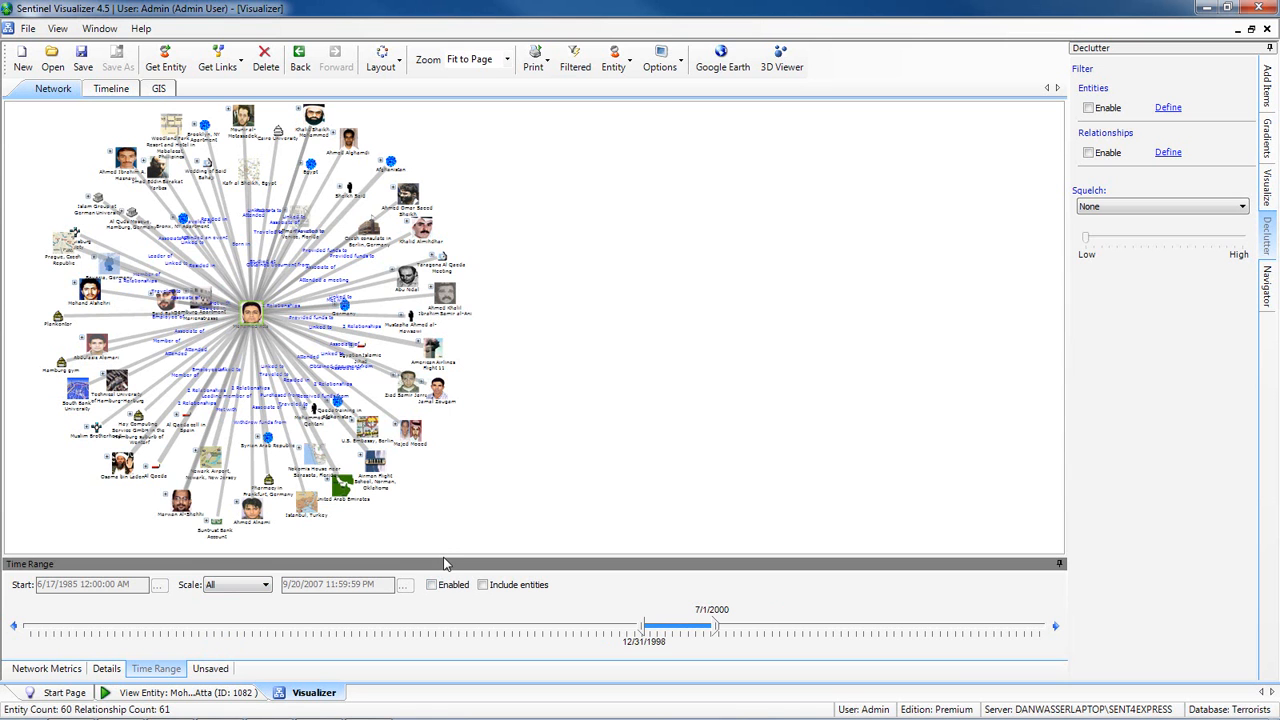
left_click_drag(443, 559, 433, 621)
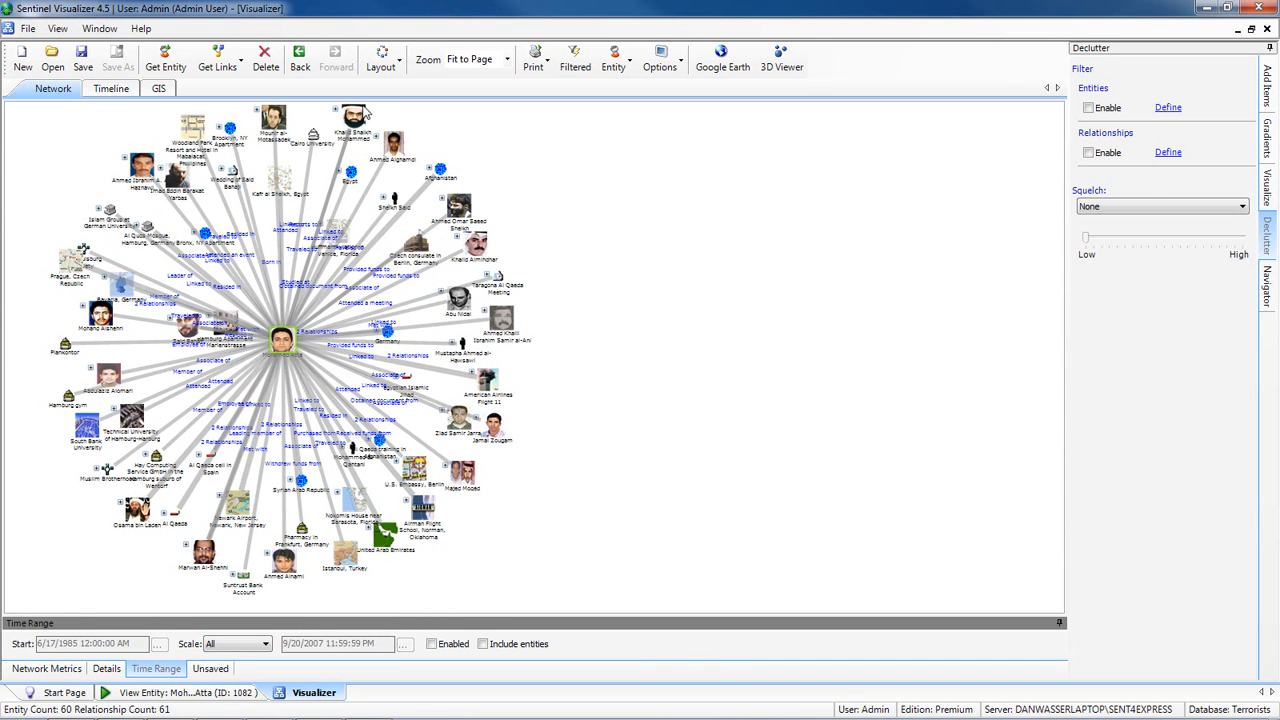
- Move Khalid Shaikh Mohammed clear of the cluster and load his relationships into the network
left_click_drag(367, 120, 642, 240)
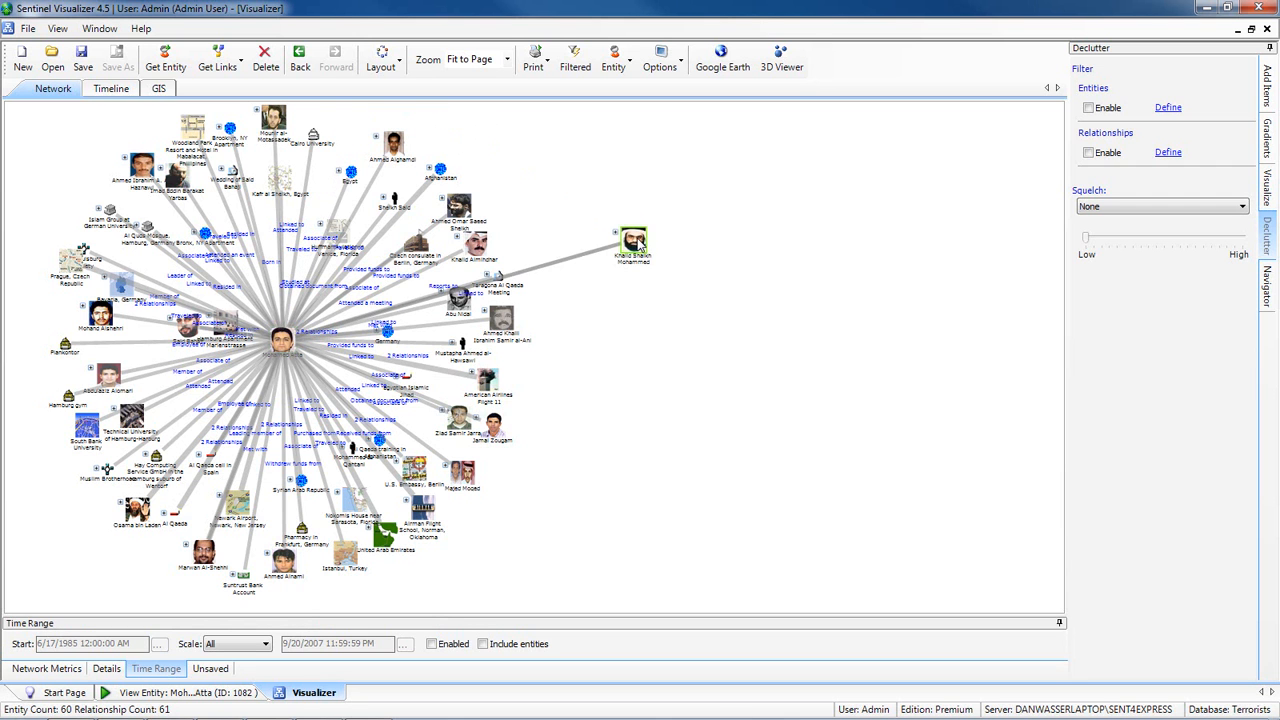
right_click(642, 240)
left_click(658, 250)
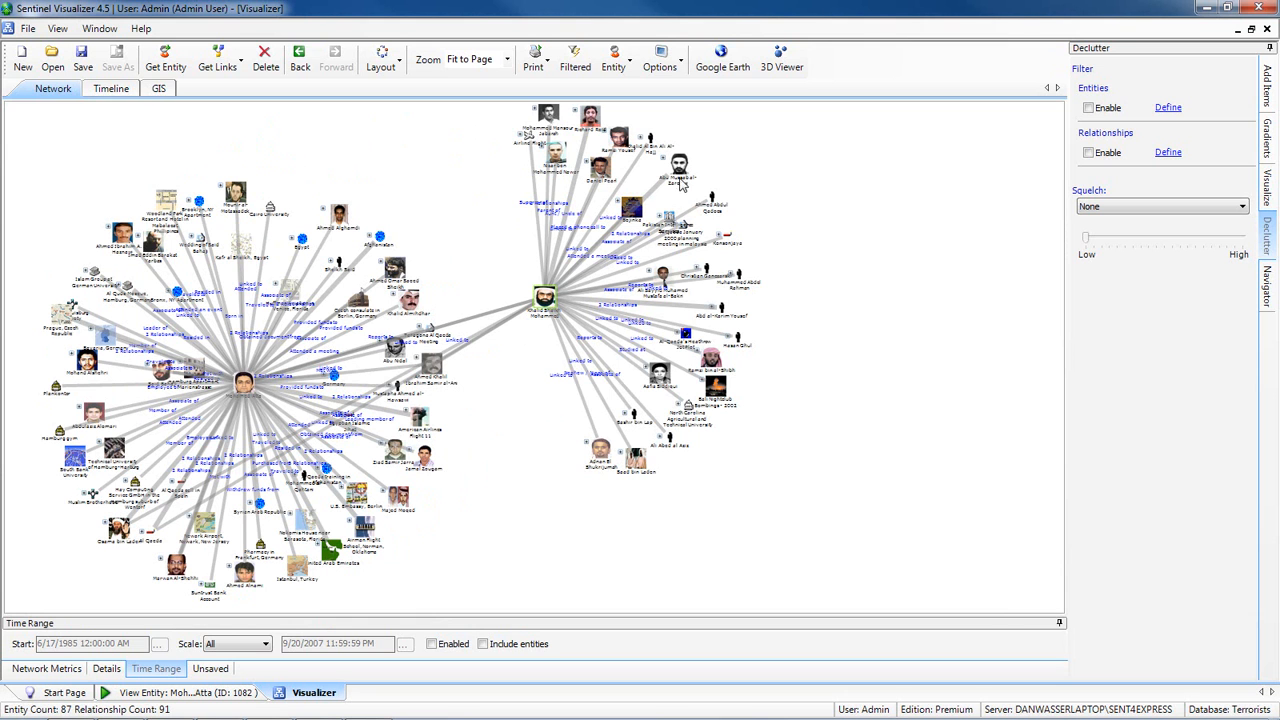
- Move Abu Musab al-Zarqawi out of the new cluster and load his relationships into the network
left_click_drag(680, 168, 806, 186)
right_click(824, 190)
left_click(829, 199)
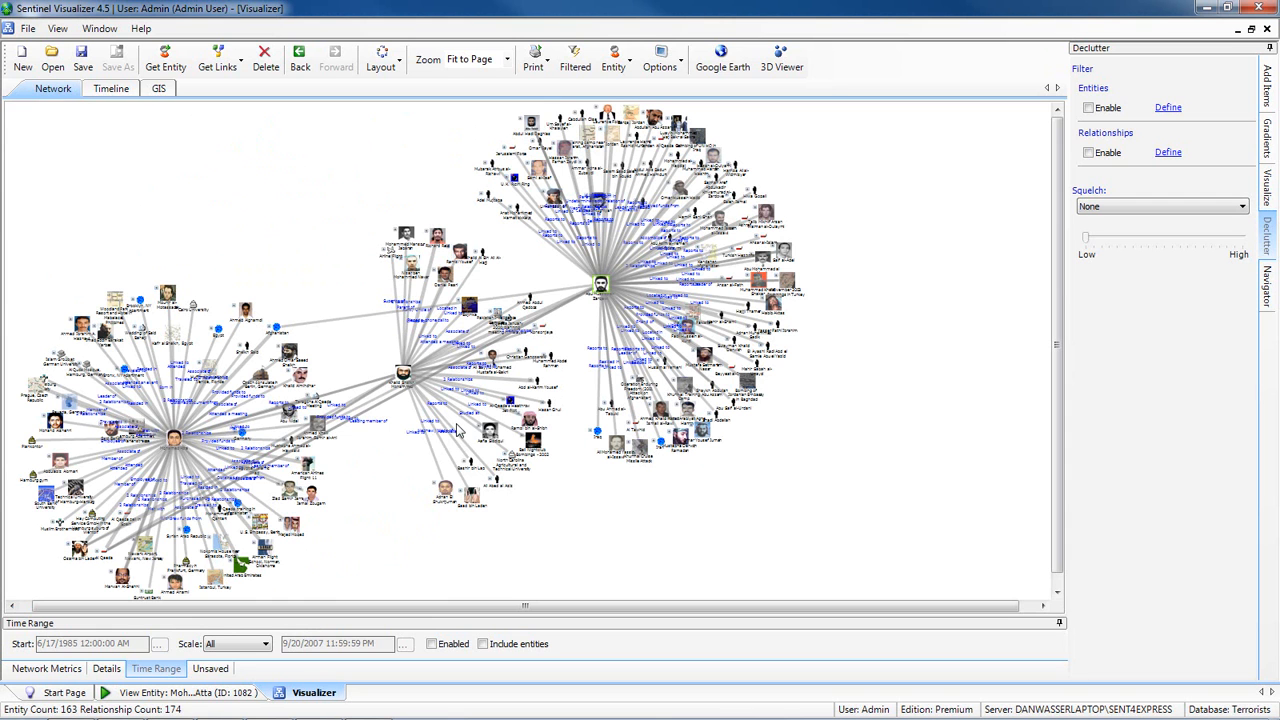
- Reapply the network layout and inspect the links connecting the three clusters around Osama bin Laden
left_click(381, 56)
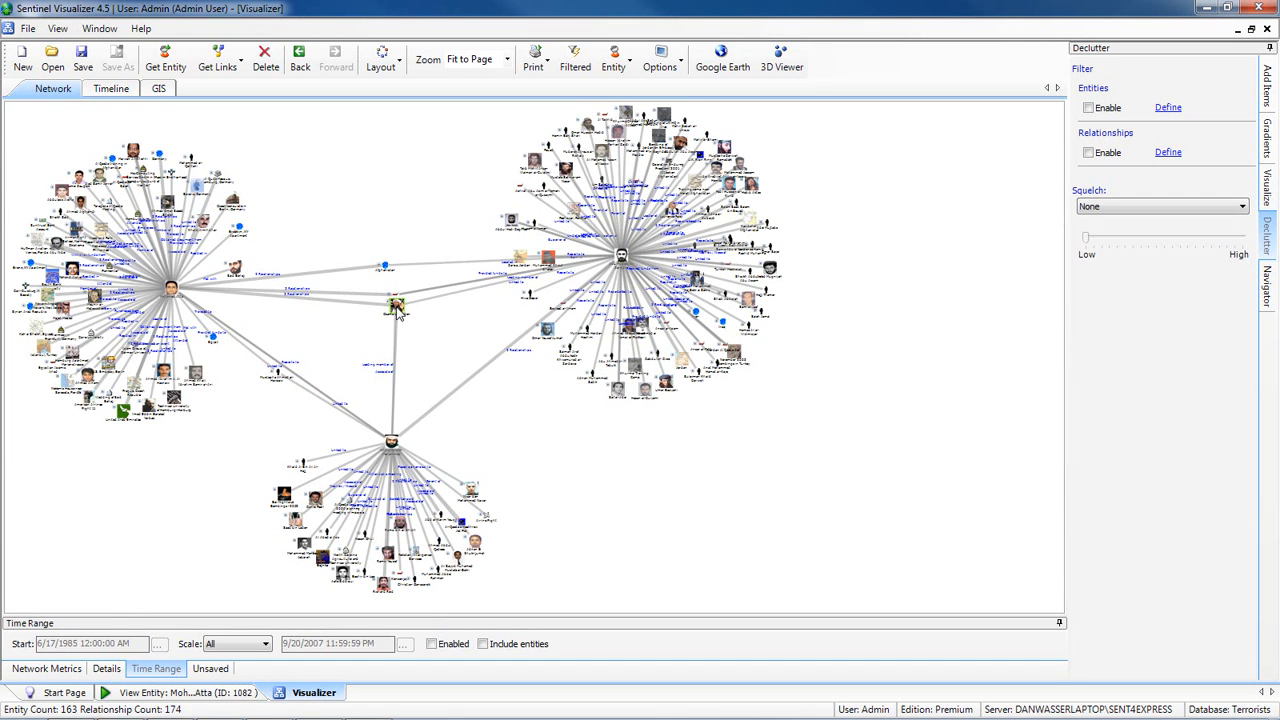
scroll(396, 313, "up", 5)
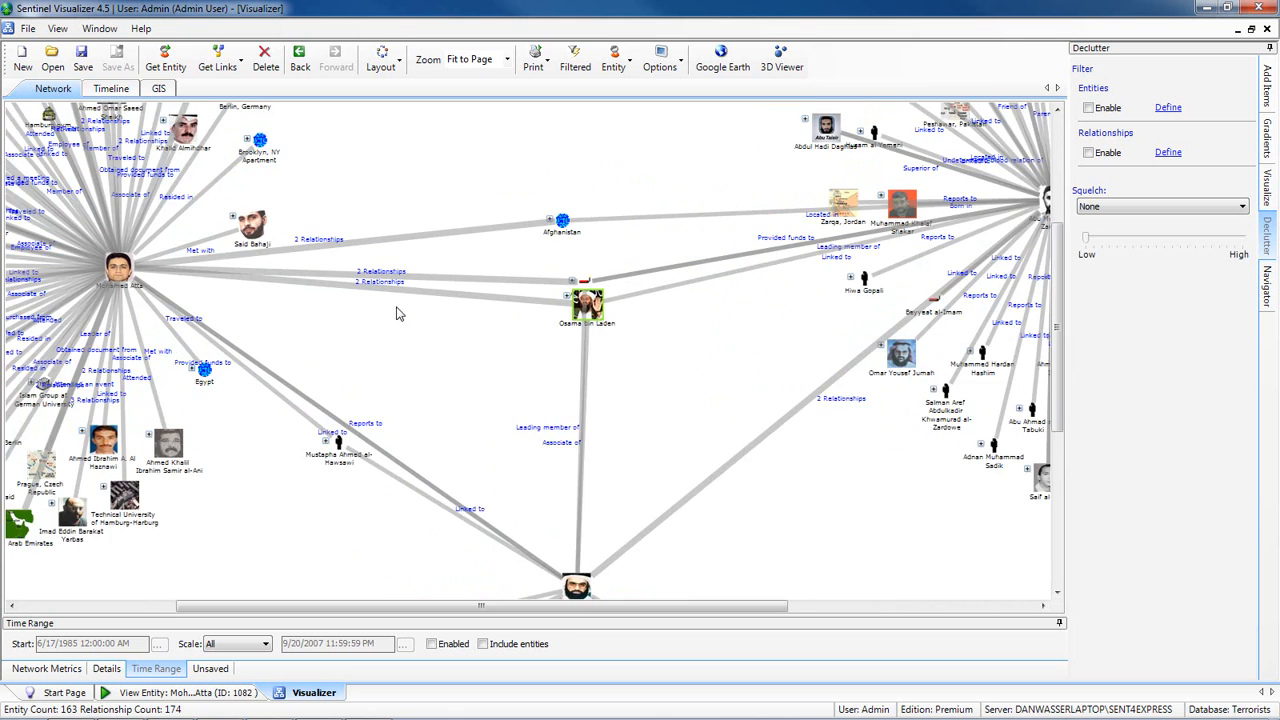
scroll(396, 313, "up", 2)
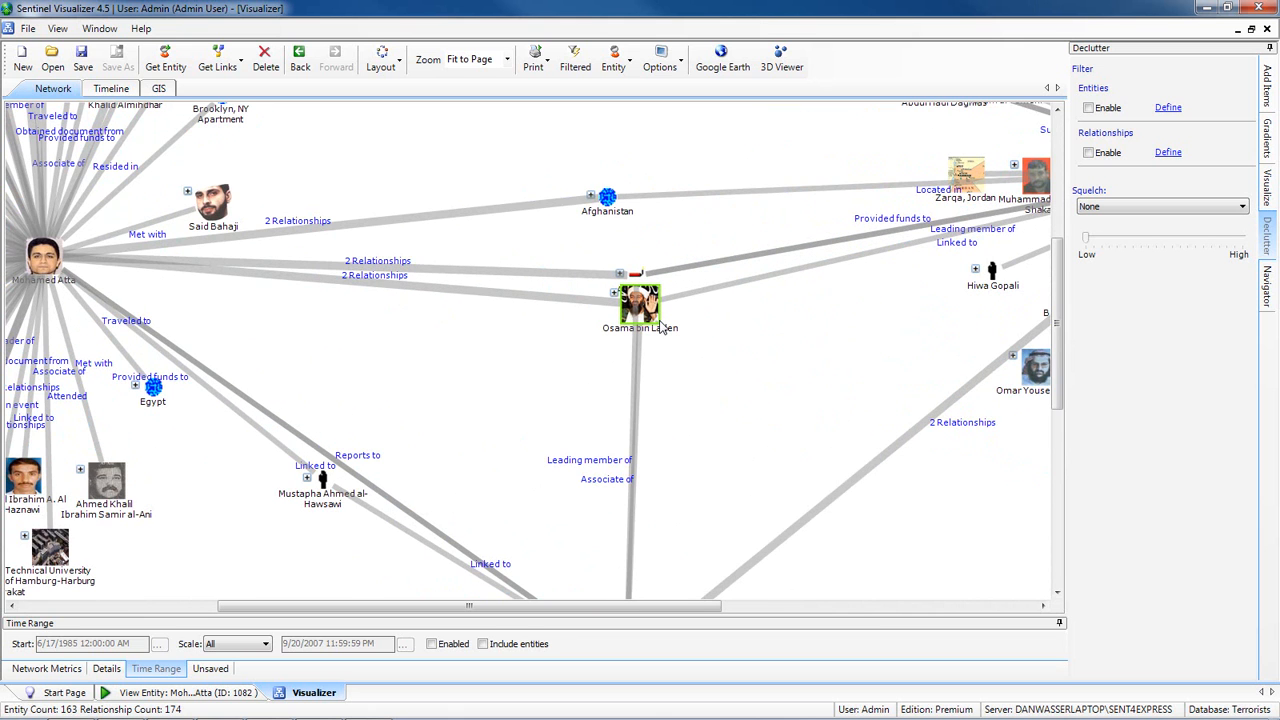
scroll(660, 327, "down", 8)
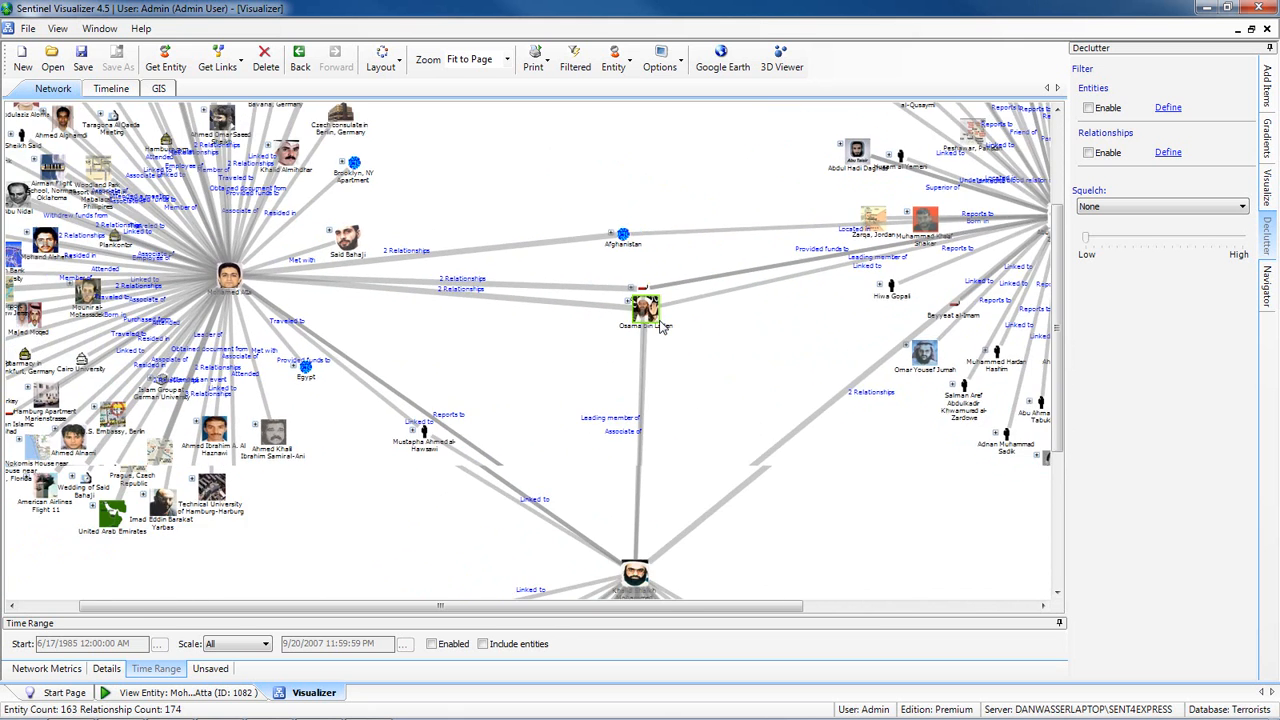
scroll(660, 327, "down", 3)
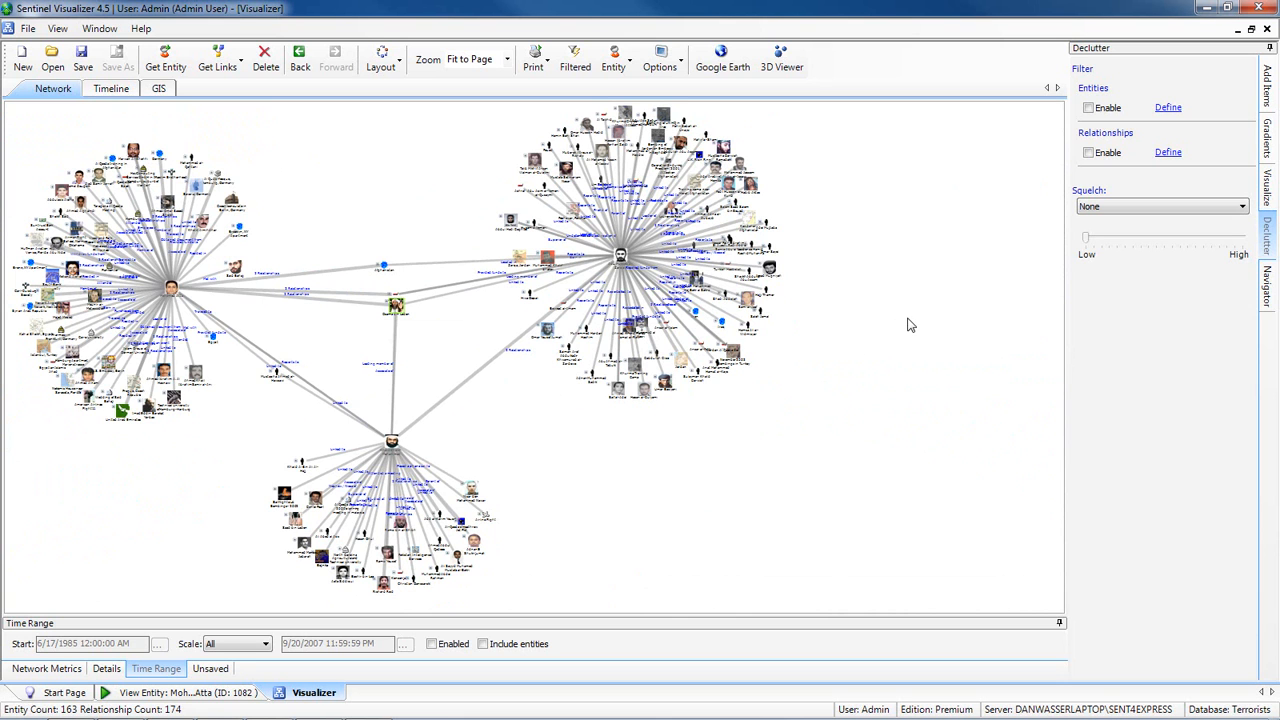
- Color the entities by gradient, comparing Degree, Closeness, Betweenness, Eigenvalue, Hub and Authority in turn and ending with Entity Weight
left_click(1266, 140)
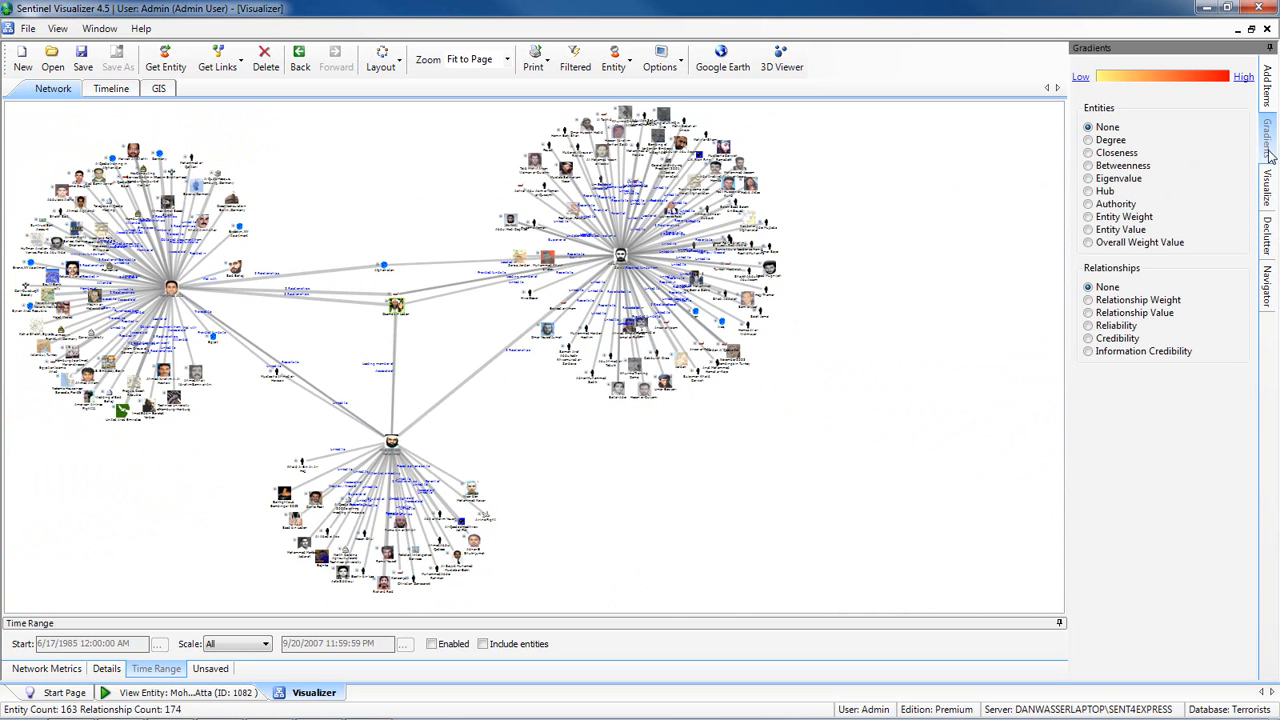
left_click(1115, 141)
left_click(1116, 154)
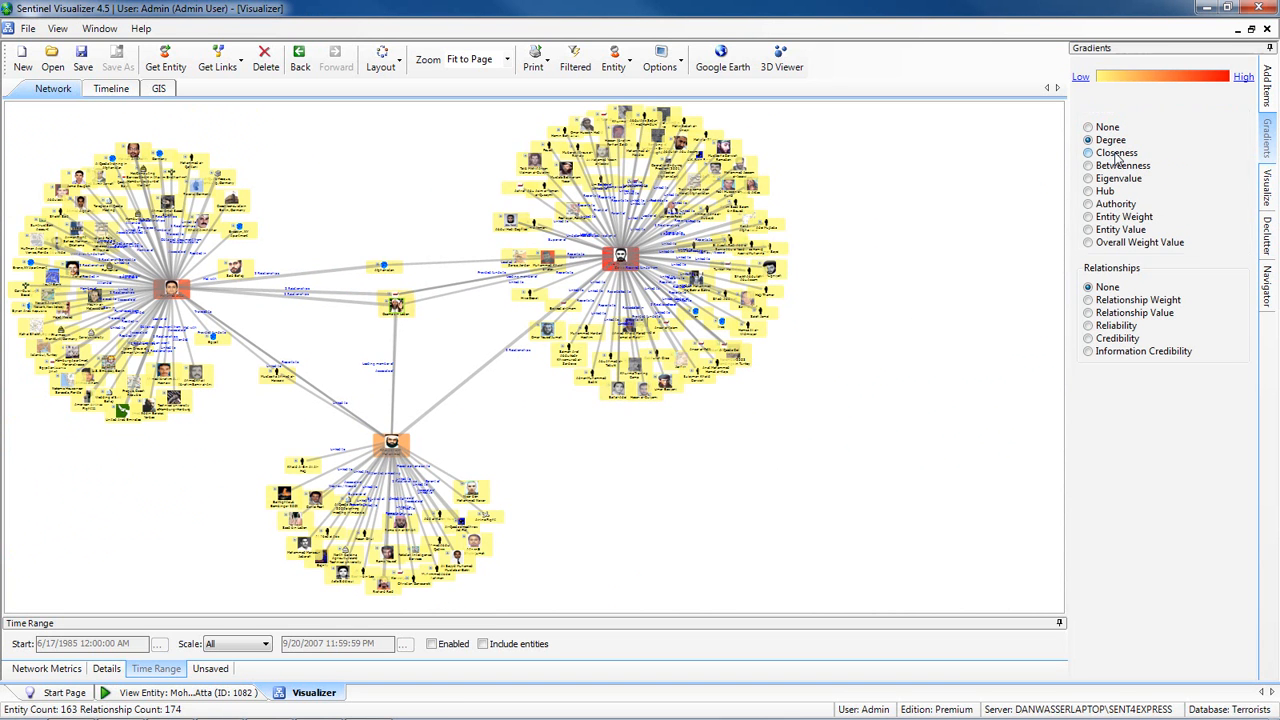
left_click(1121, 167)
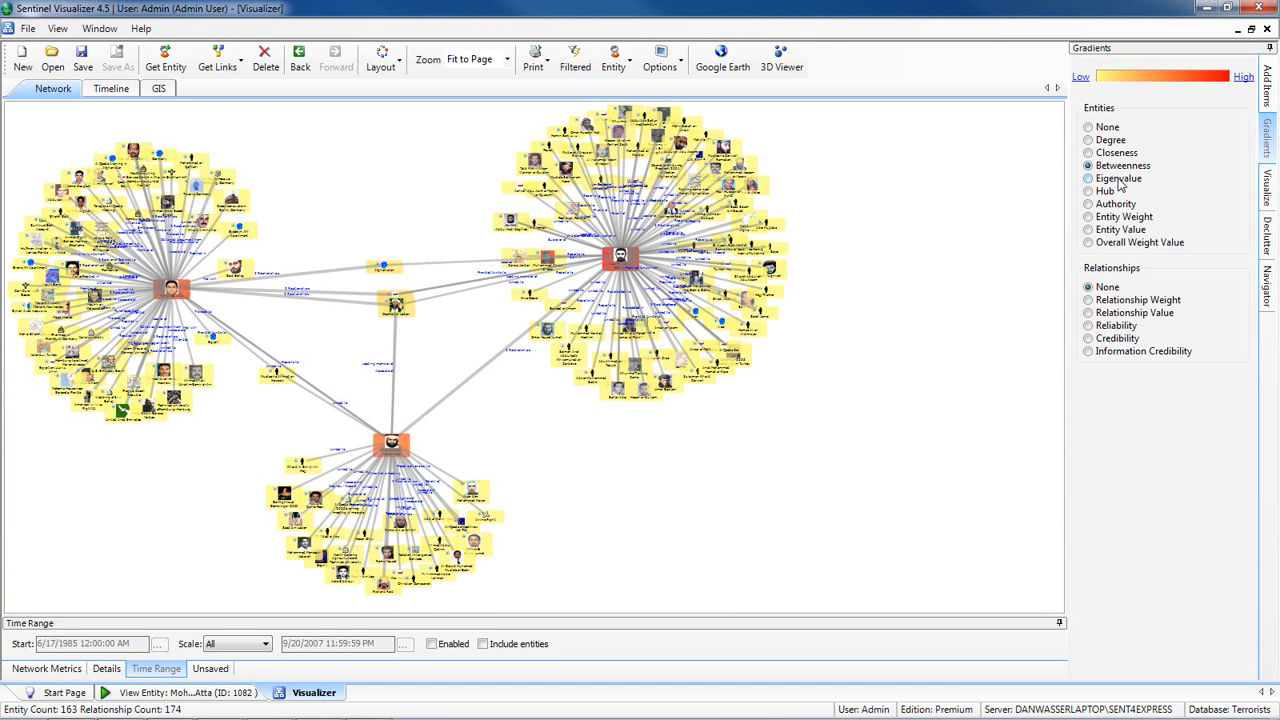
left_click(1118, 179)
left_click(1106, 192)
left_click(1112, 205)
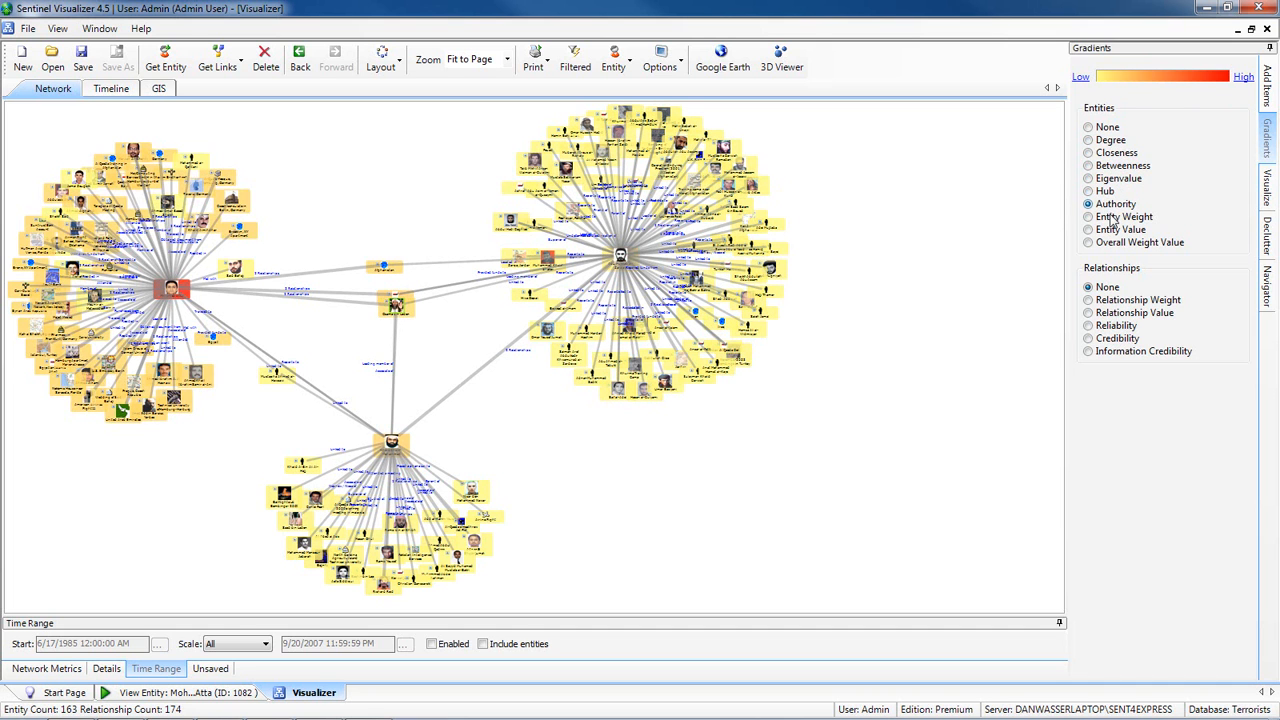
left_click(1112, 218)
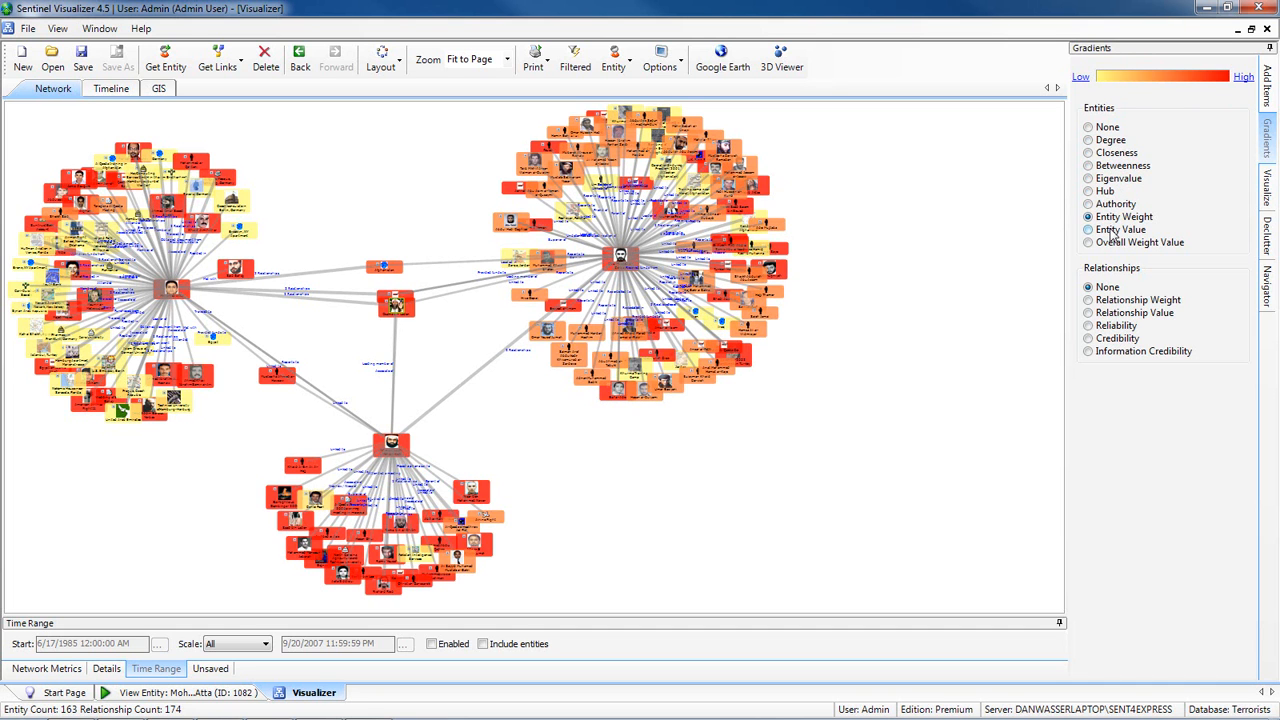
- Compare the Entity Value gradient with the other entity gradients, and set the entities' gradient back to None
left_click(1113, 231)
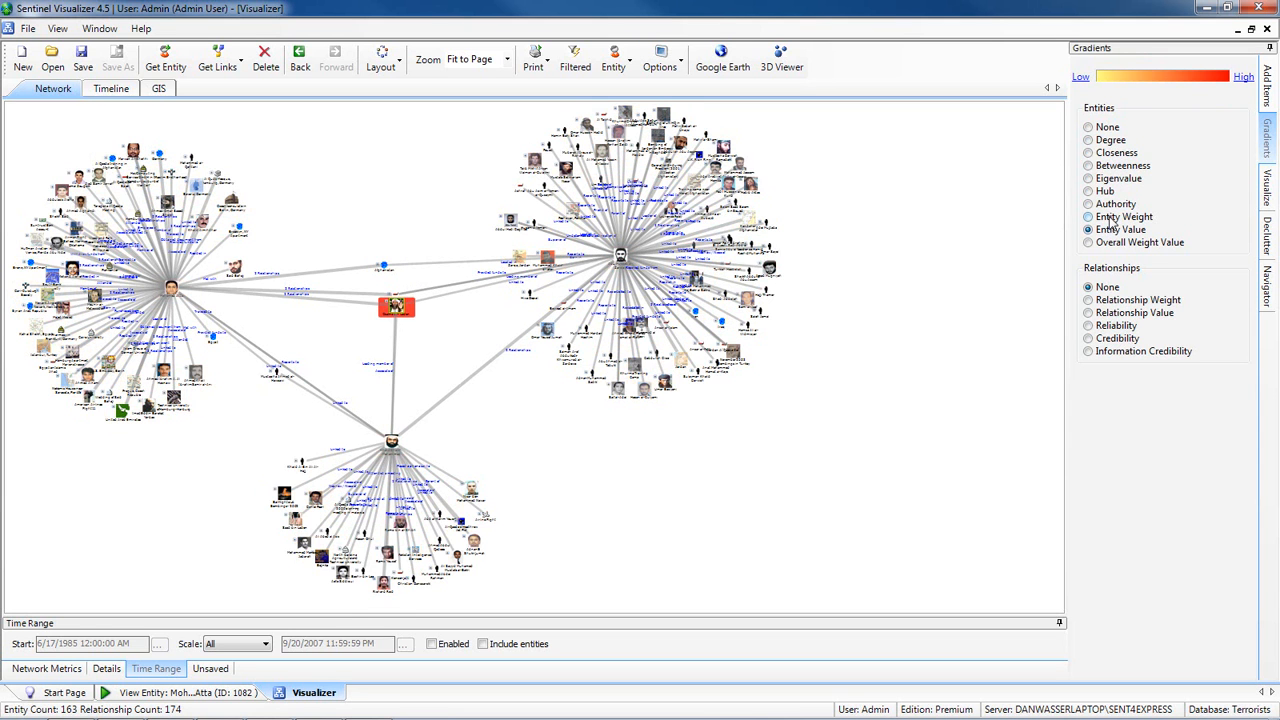
left_click(1112, 218)
left_click(1110, 204)
left_click(1105, 141)
left_click(1103, 131)
- Show the shortest path between an outer entity in the Atta cluster and an outer entity in the al-Zarqawi cluster
left_click(1265, 190)
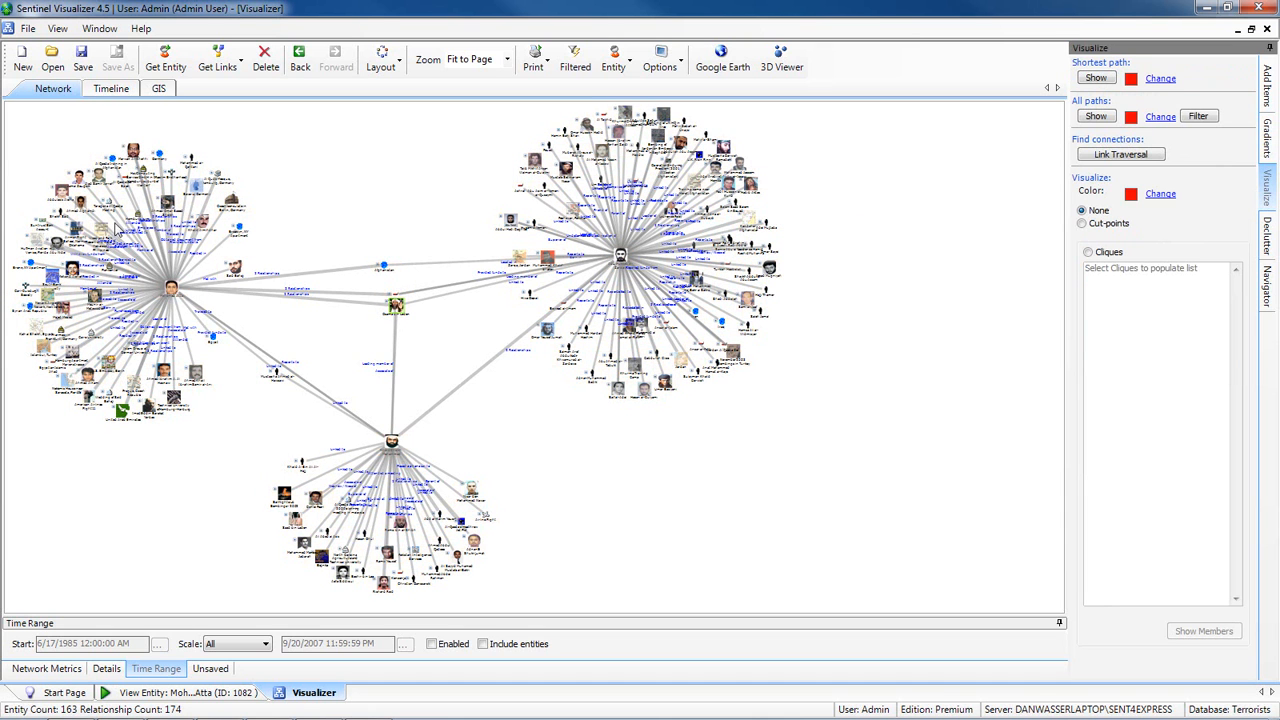
left_click(62, 198)
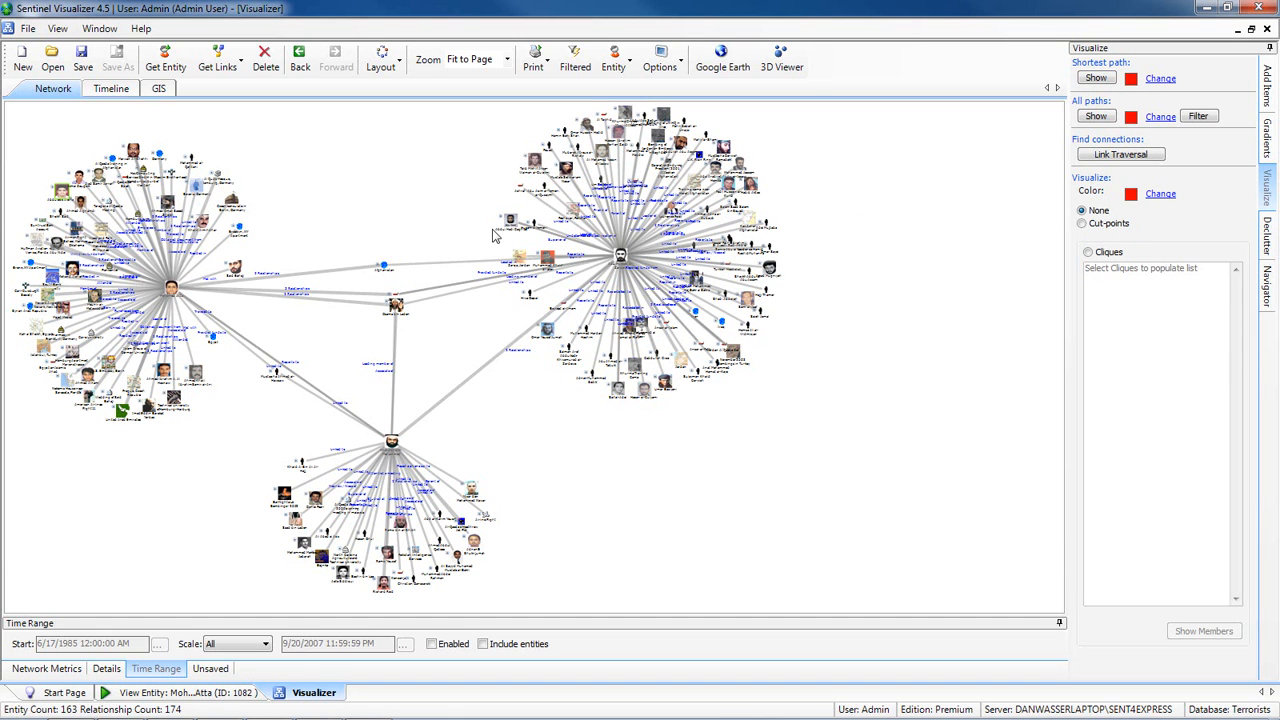
left_click(772, 272)
left_click(1097, 78)
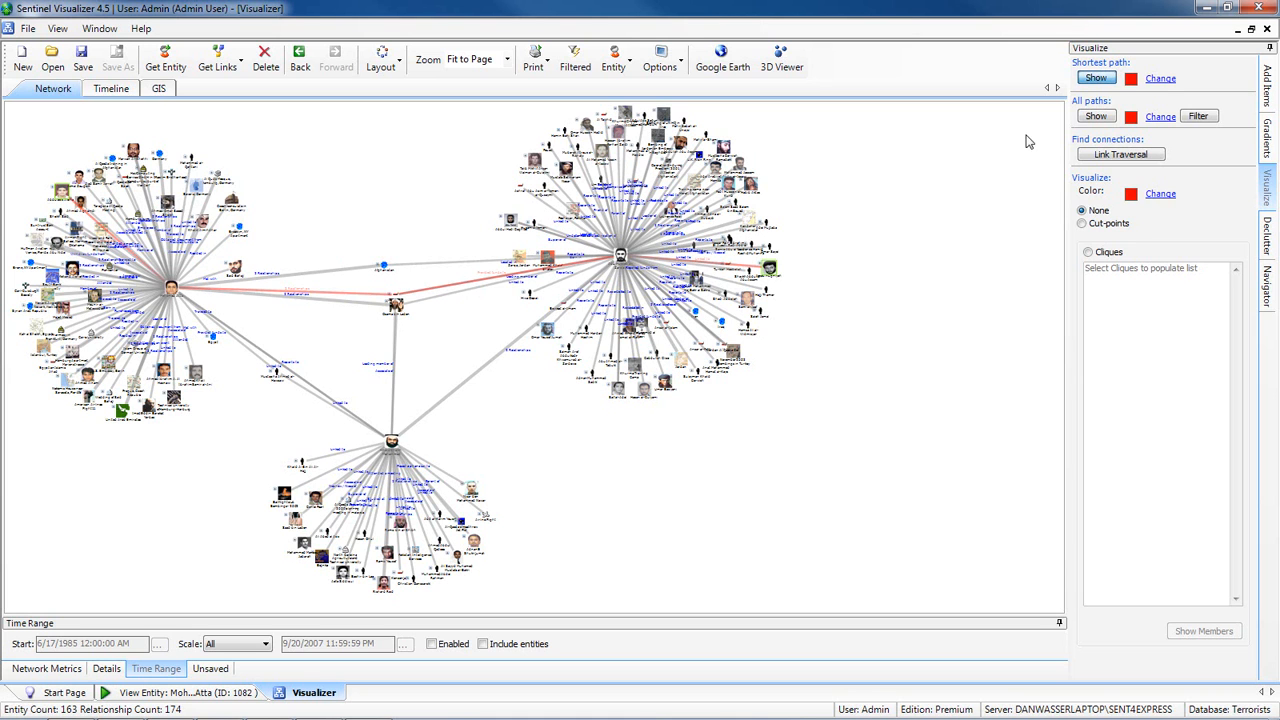
- Show all paths between the two selected entities, filter the network to those paths, and restore the full network
left_click(1094, 117)
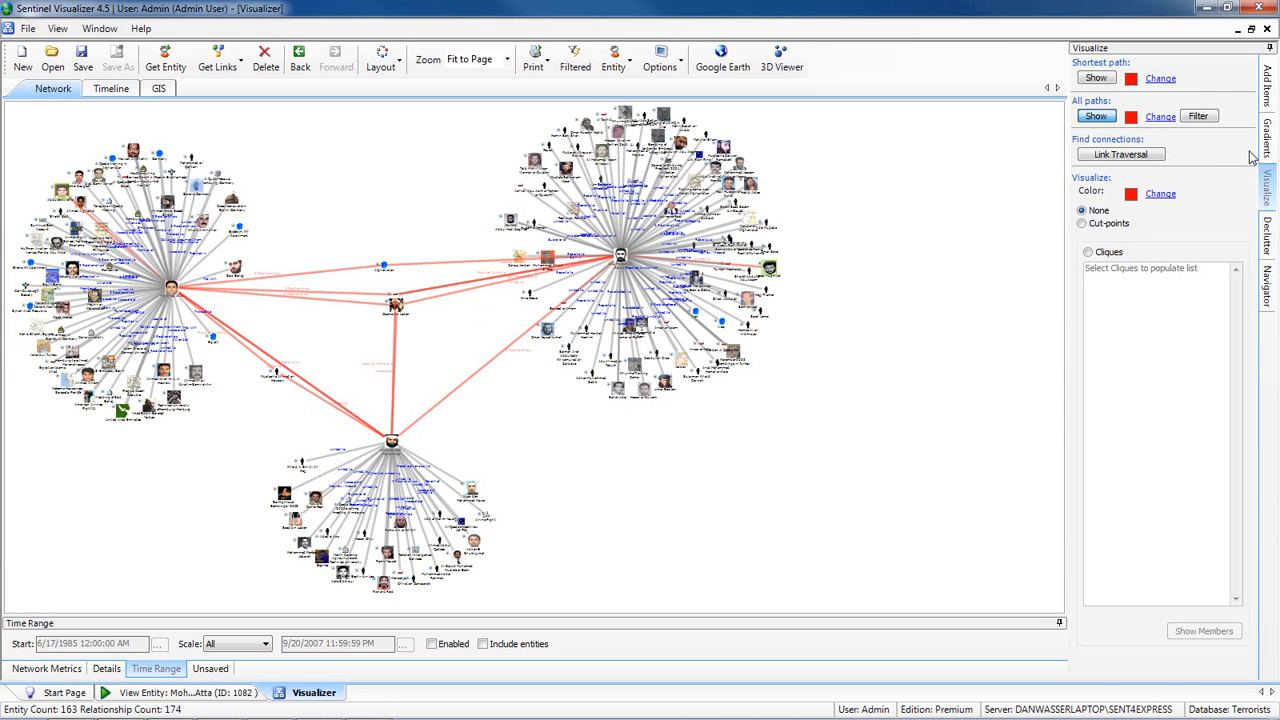
left_click(1197, 117)
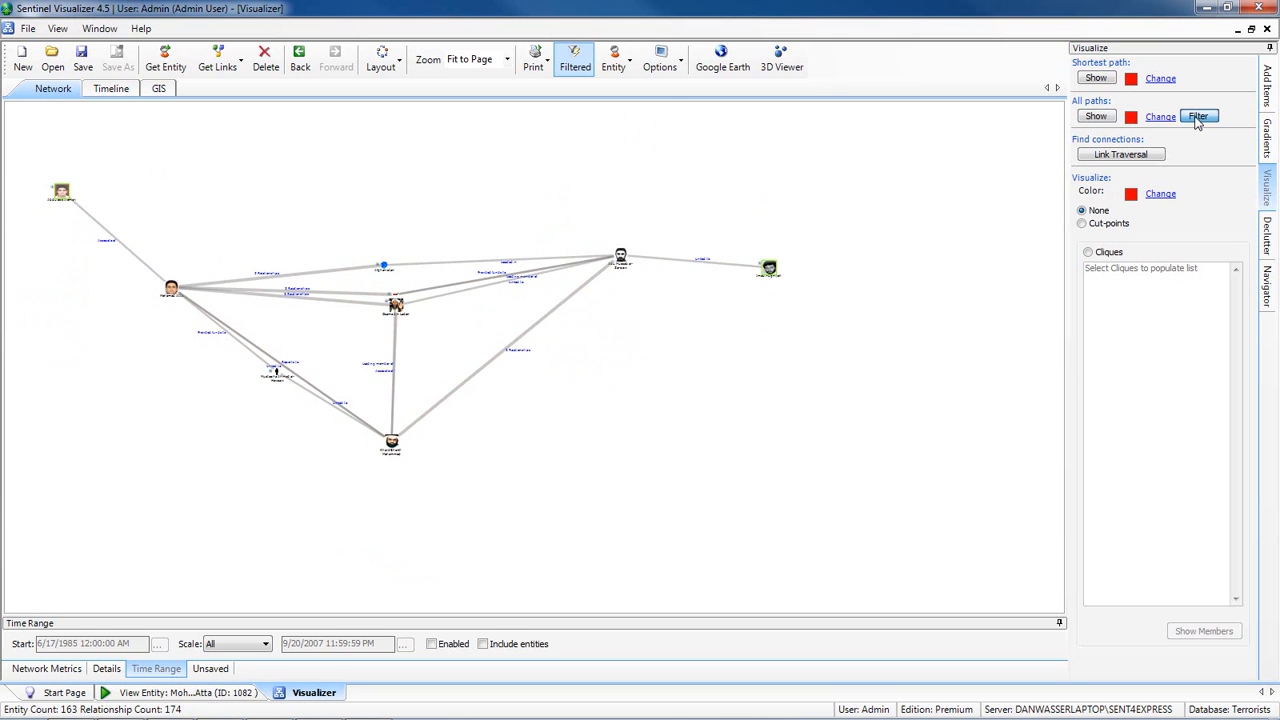
left_click(1198, 117)
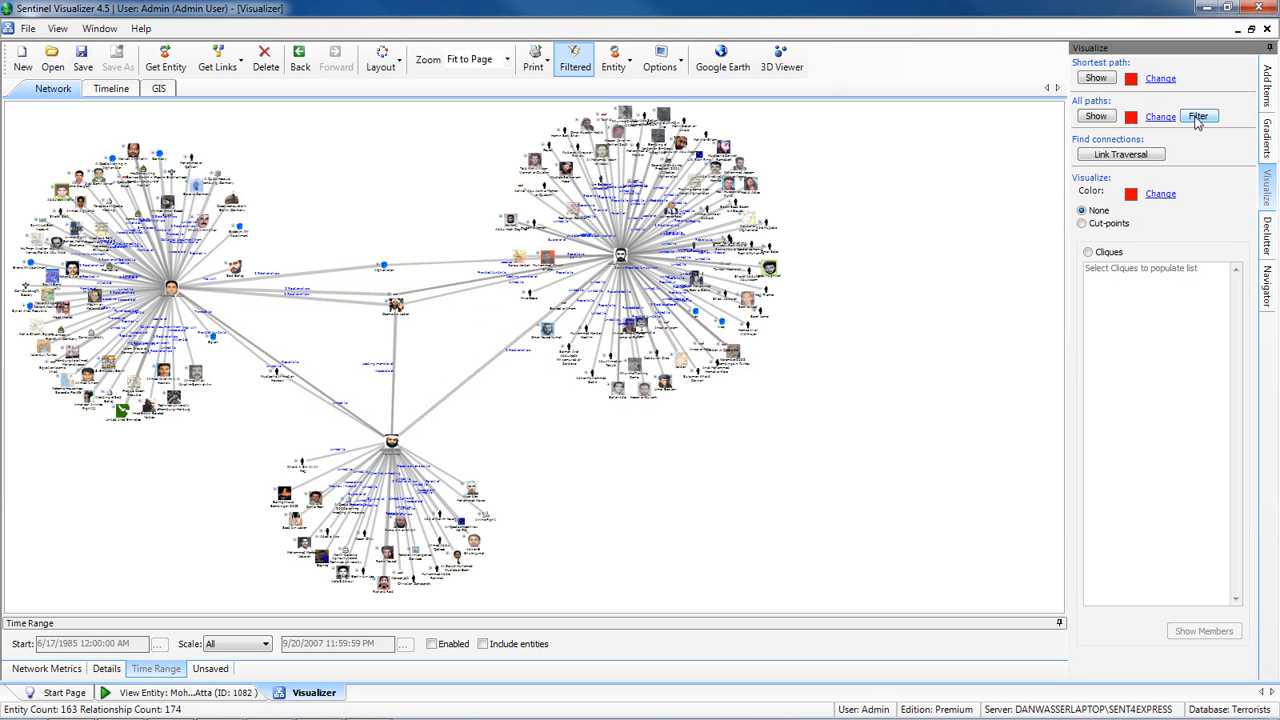
- Squelch the network by Information Credibility, raising the threshold almost to High and returning it to Low
left_click(1268, 236)
left_click(1243, 207)
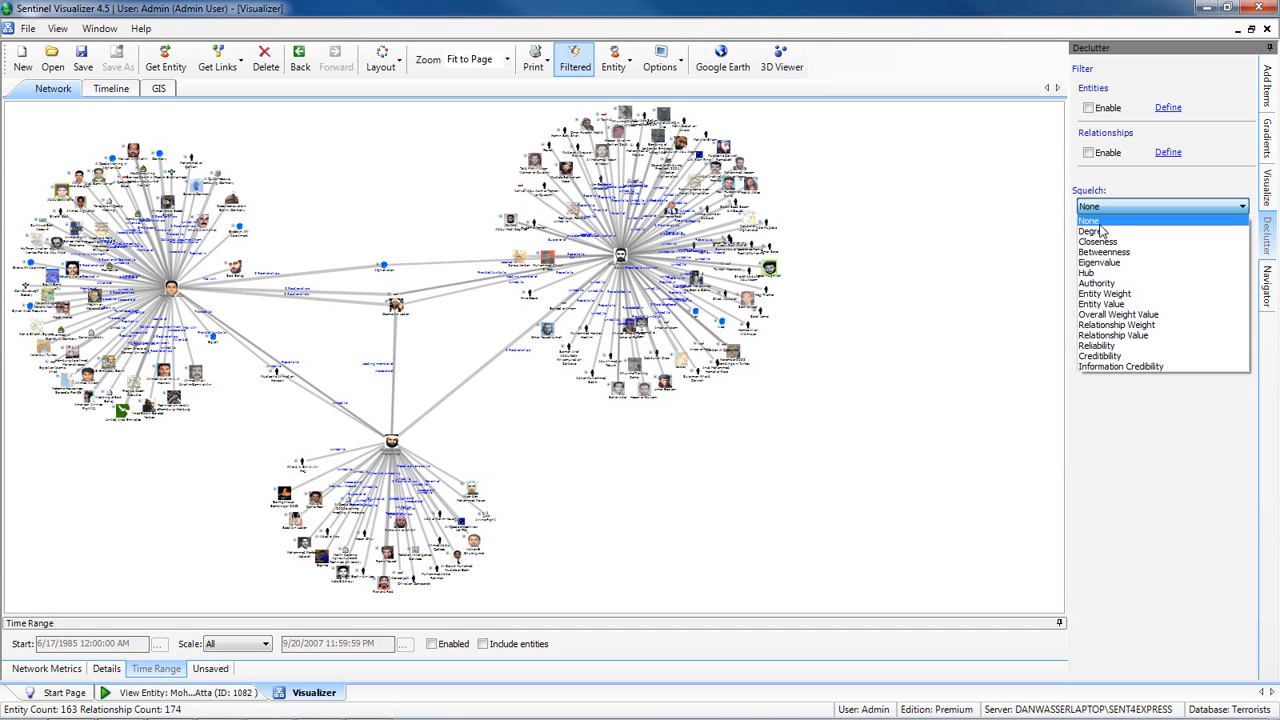
left_click(1132, 366)
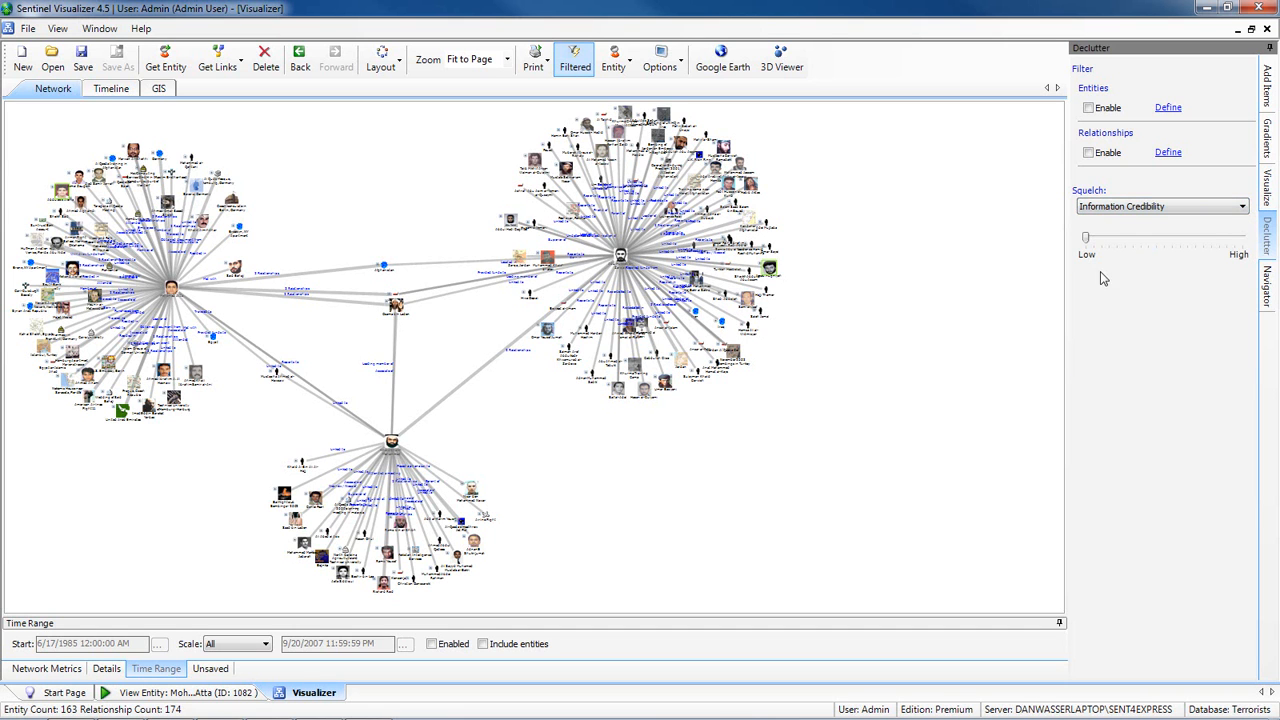
left_click_drag(1088, 243, 1232, 243)
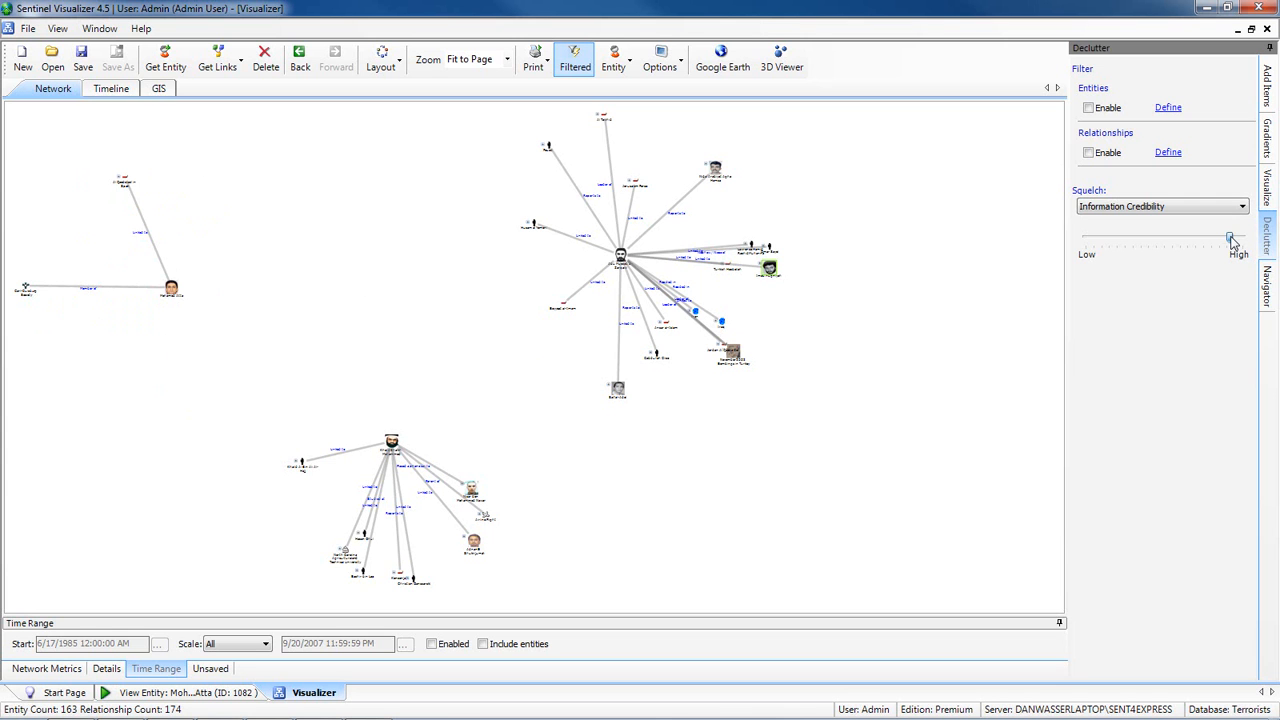
left_click_drag(1232, 243, 1082, 245)
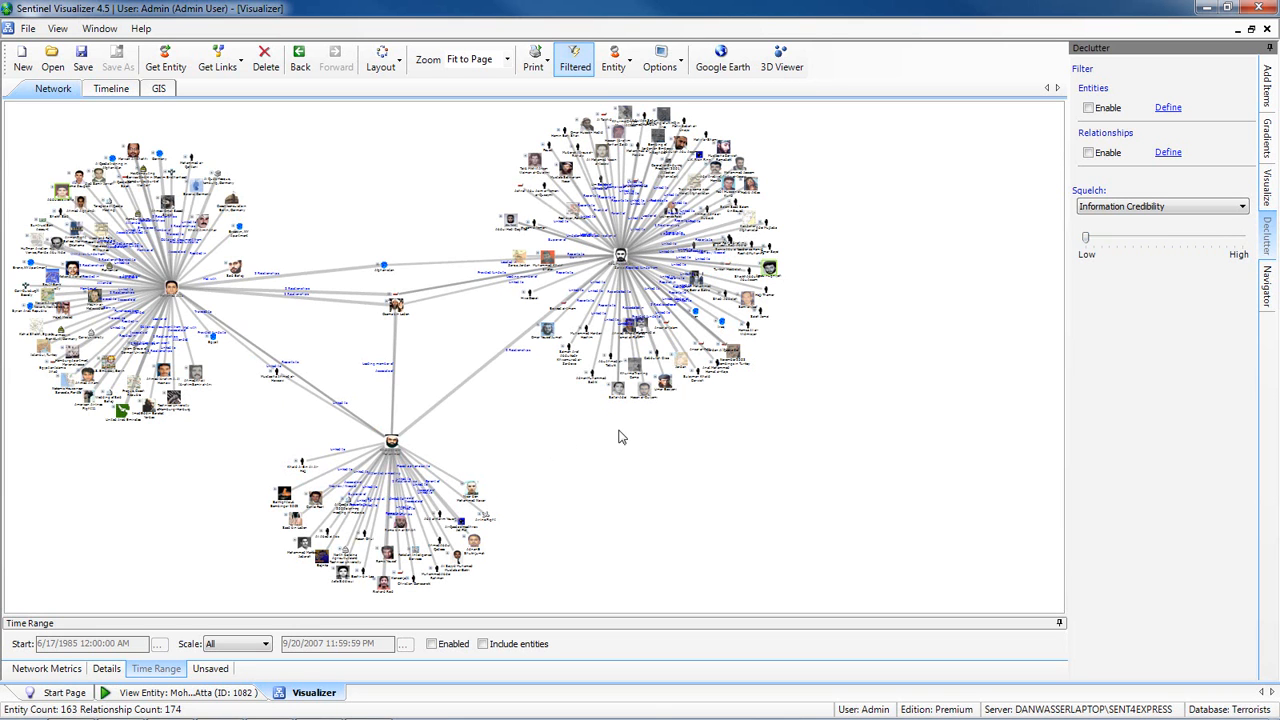
- Use the Navigator to inspect the upper part of the Atta cluster up close, and reapply the layout to the whole network
left_click(1267, 288)
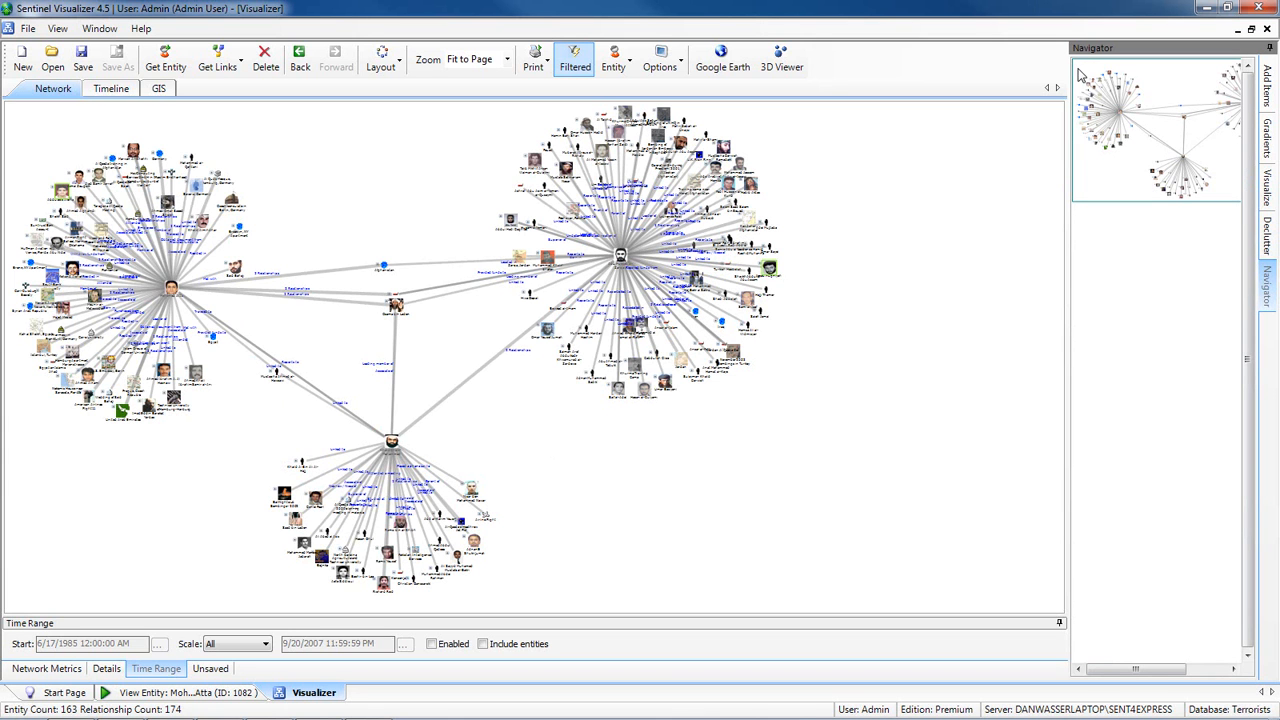
left_click_drag(1079, 70, 1170, 114)
left_click_drag(1130, 70, 1017, 78)
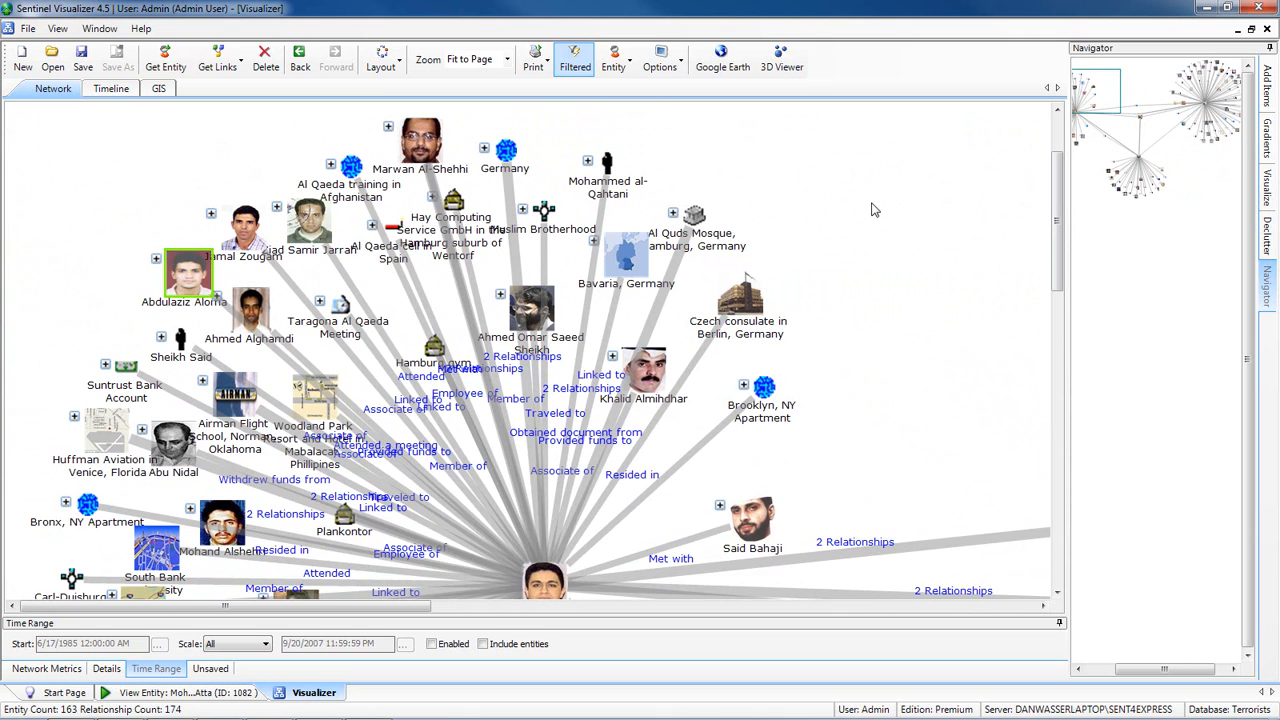
left_click(380, 60)
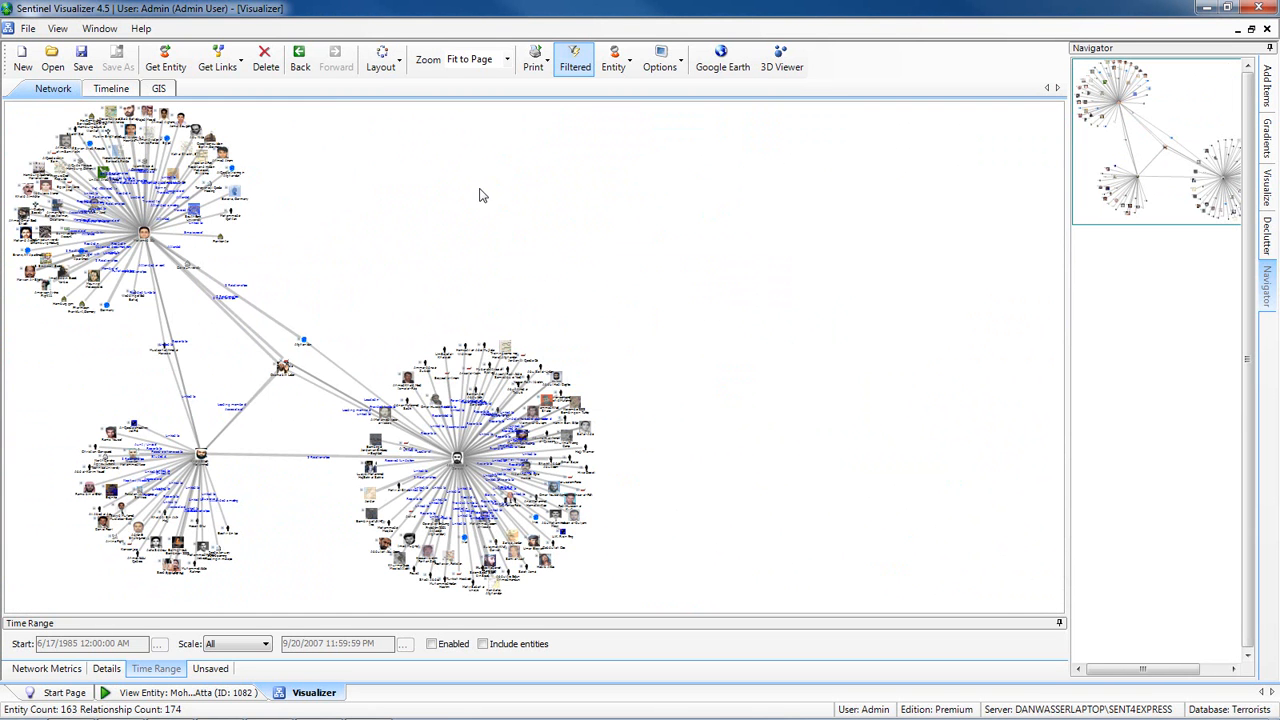